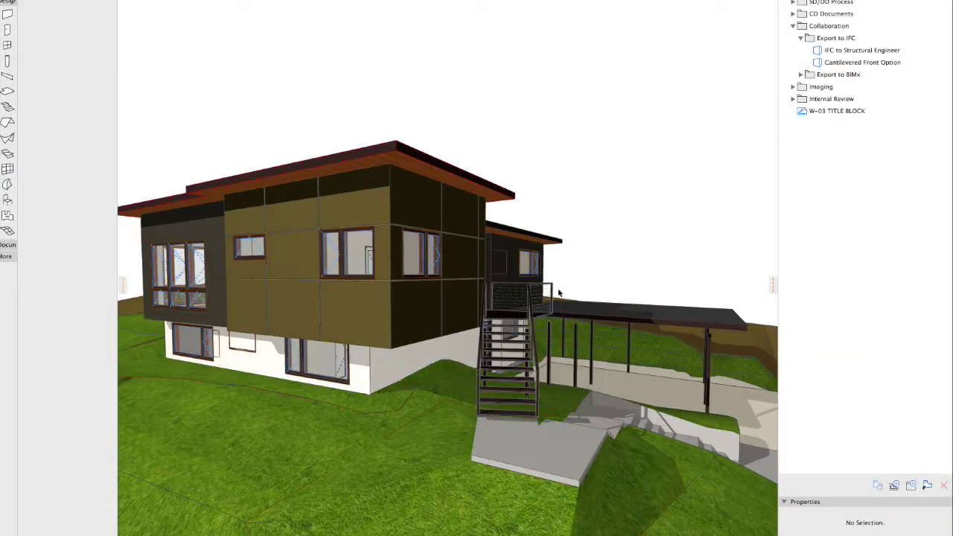
Inspect the house around its entry stair in 3D and open the first-floor plan
{"action": "middle_click_drag", "start_coordinate": [605, 315], "coordinate": [481, 305], "text": "shift"}
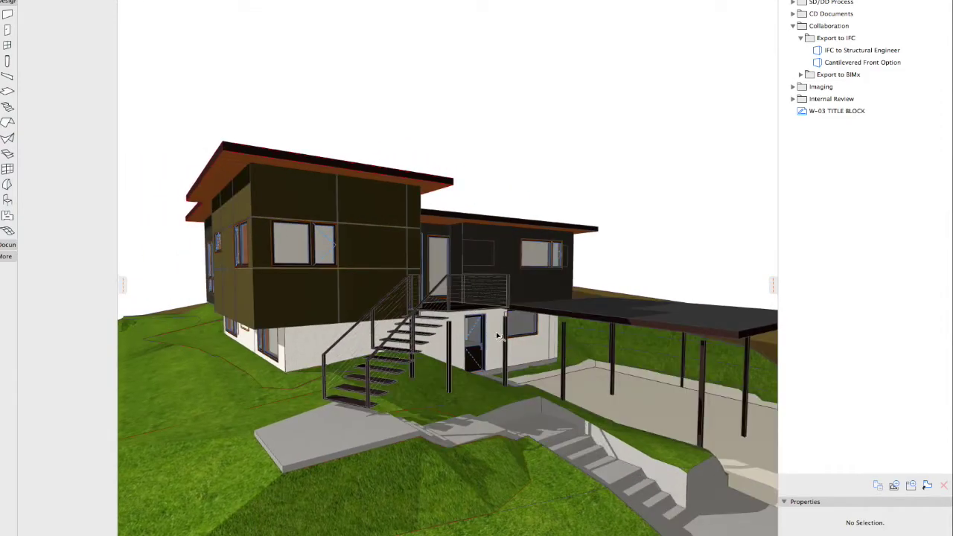
{"action": "mouse_move", "coordinate": [498, 335]}
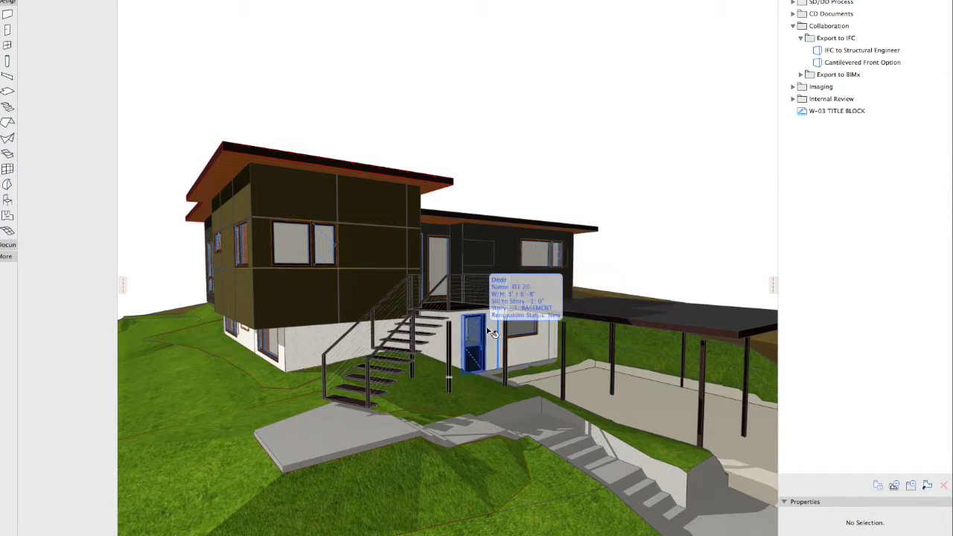
{"action": "middle_click_drag", "start_coordinate": [520, 322], "coordinate": [515, 313], "text": "shift"}
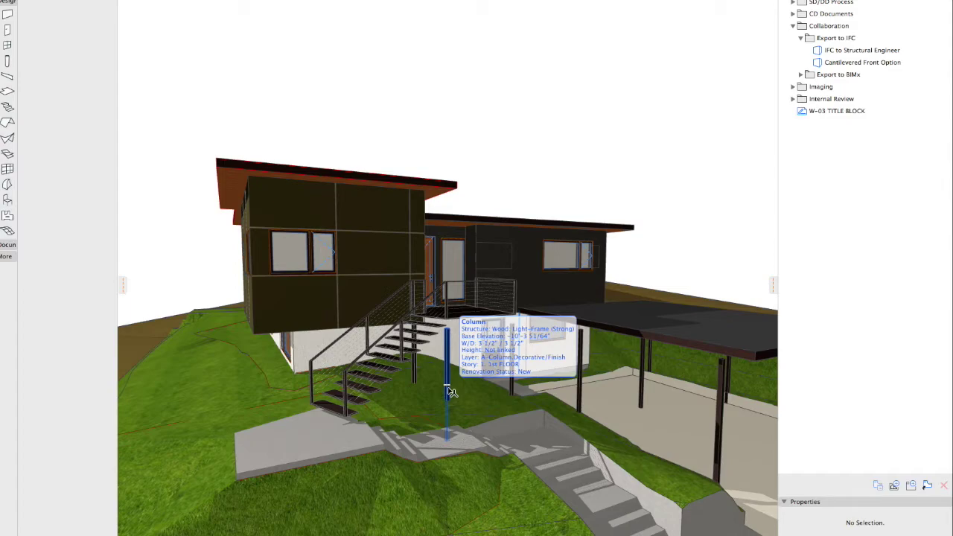
{"action": "key", "text": "F2"}
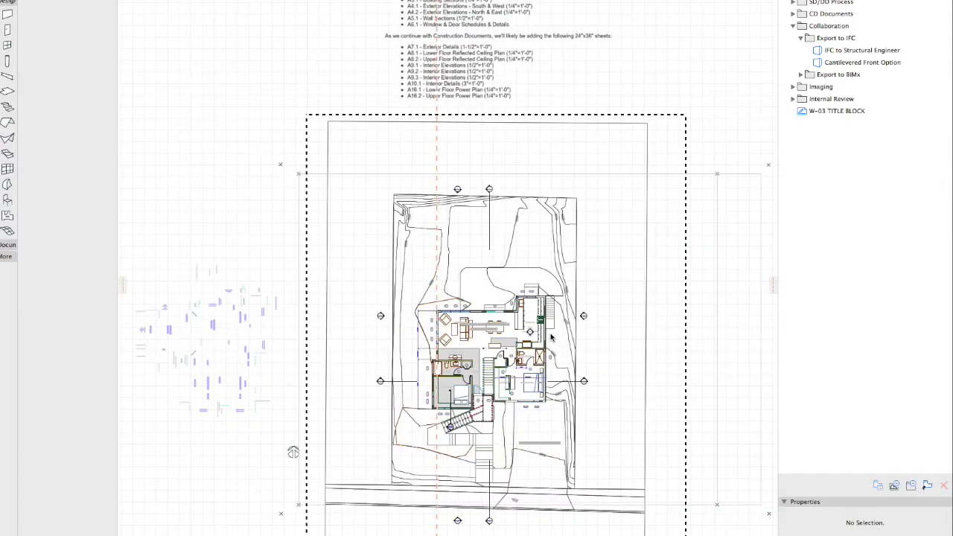
{"action": "scroll", "coordinate": [467, 382], "scroll_direction": "up", "scroll_amount": 5}
{"action": "scroll", "coordinate": [467, 380], "scroll_direction": "down", "scroll_amount": 2}
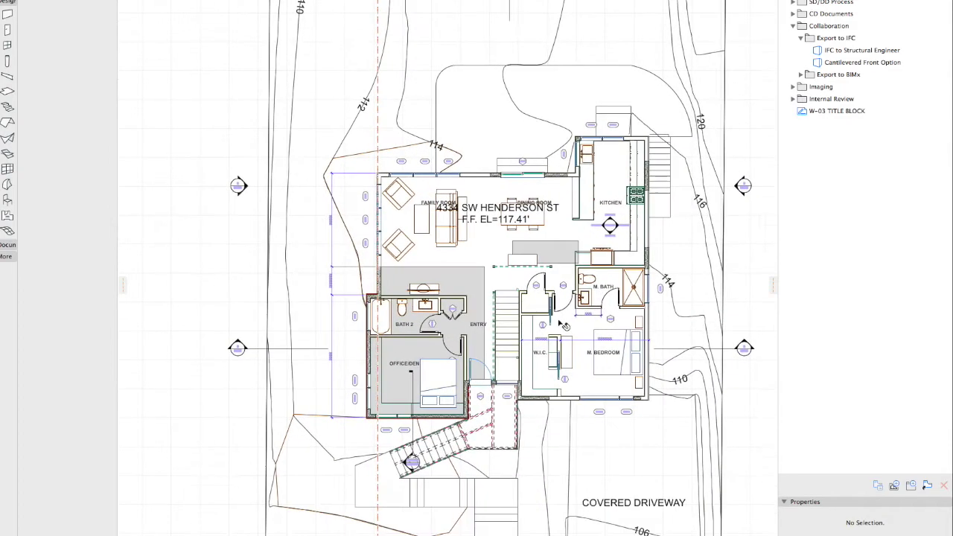
Examine the fill and contour pens in the Fill tool's default settings, leaving them unedited
{"action": "mouse_move", "coordinate": [588, 281]}
{"action": "key", "text": "f"}
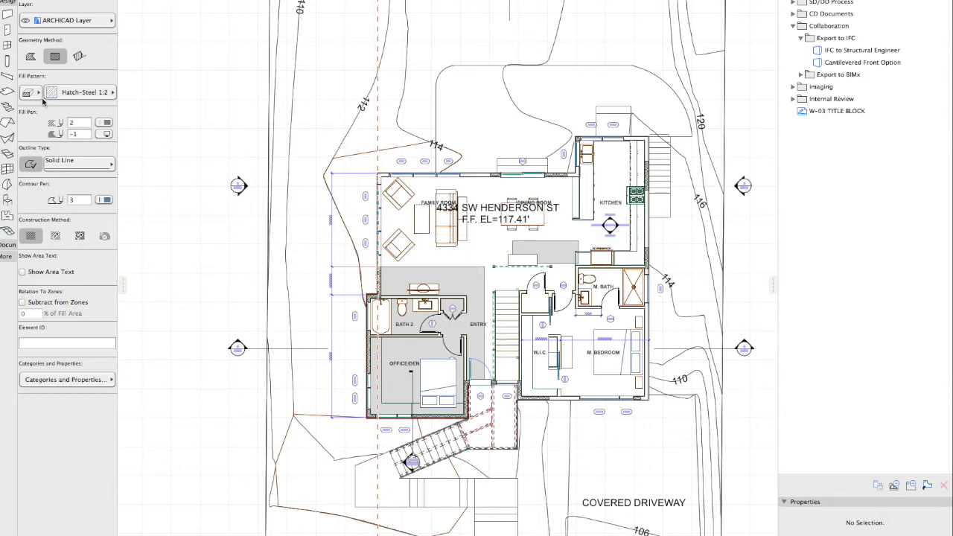
{"action": "left_click", "coordinate": [9, 246]}
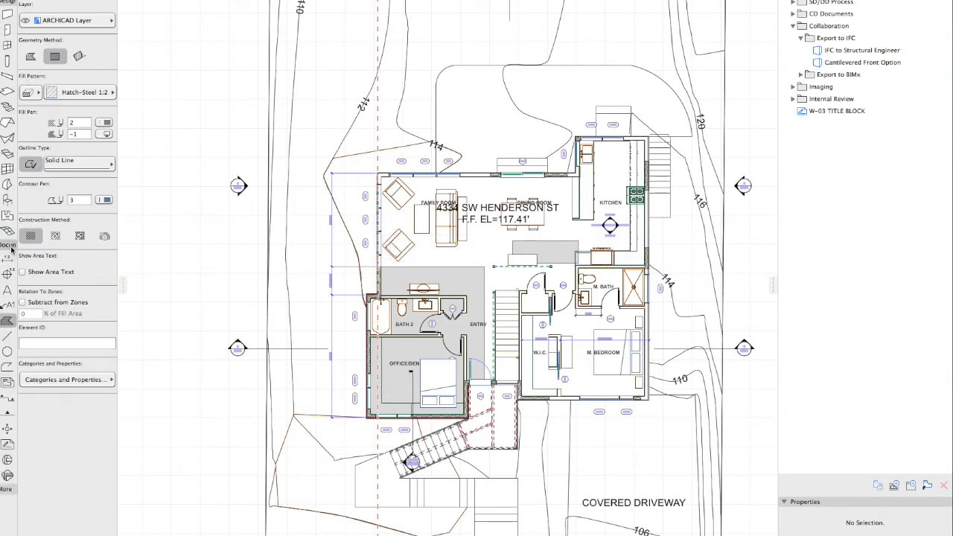
{"action": "key", "text": "super+t"}
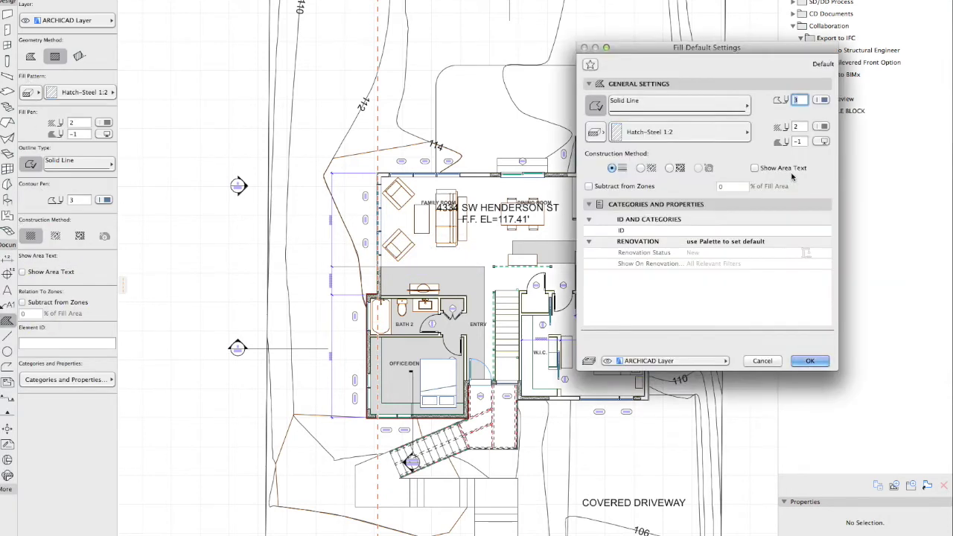
{"action": "left_click", "coordinate": [799, 127]}
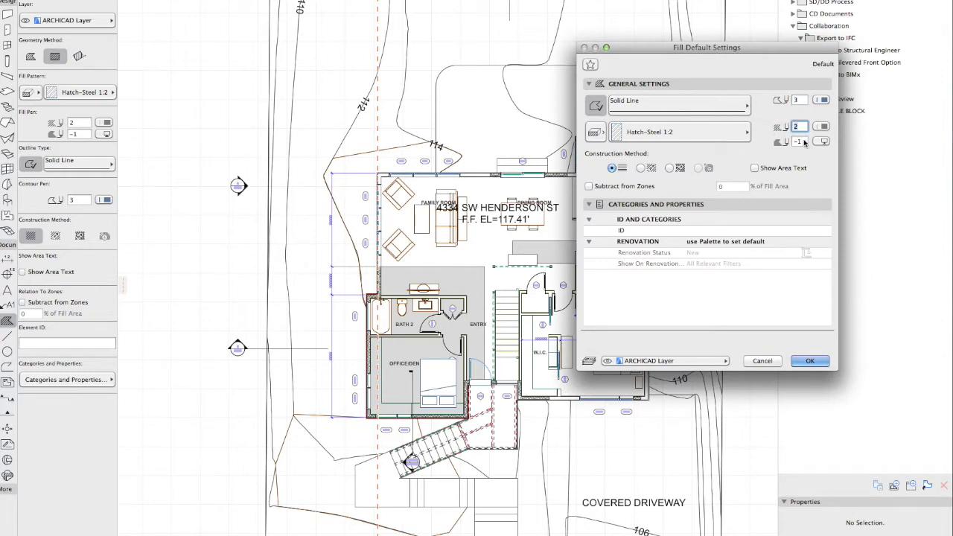
{"action": "left_click", "coordinate": [798, 141]}
{"action": "left_click", "coordinate": [773, 362]}
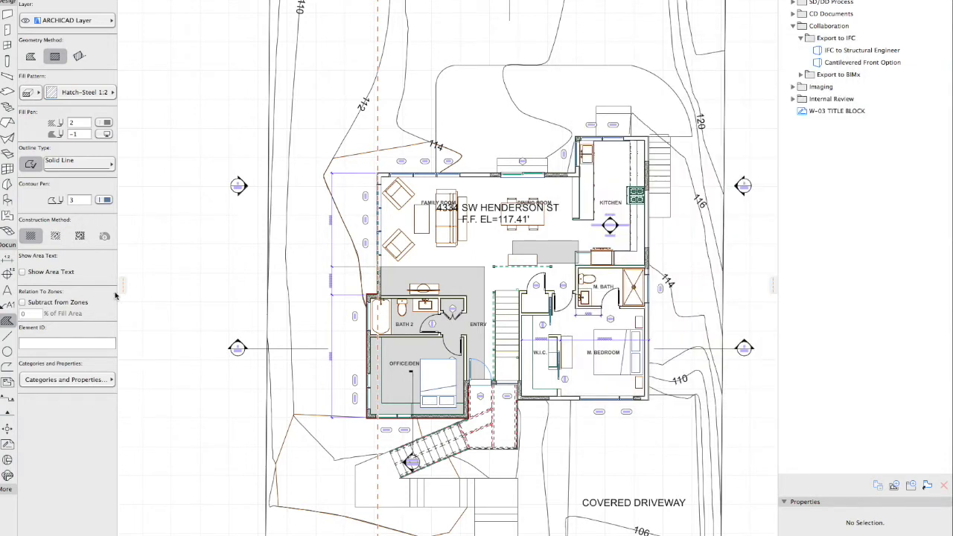
Examine the project's layer combinations and layer list in the layer settings
{"action": "key", "text": "super+l"}
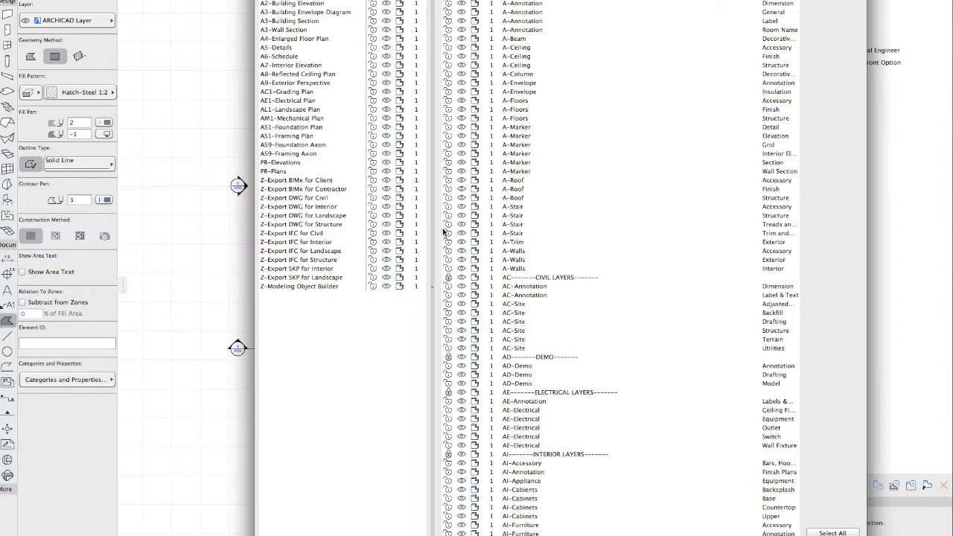
{"action": "key", "text": "Escape"}
{"action": "key", "text": "Escape"}
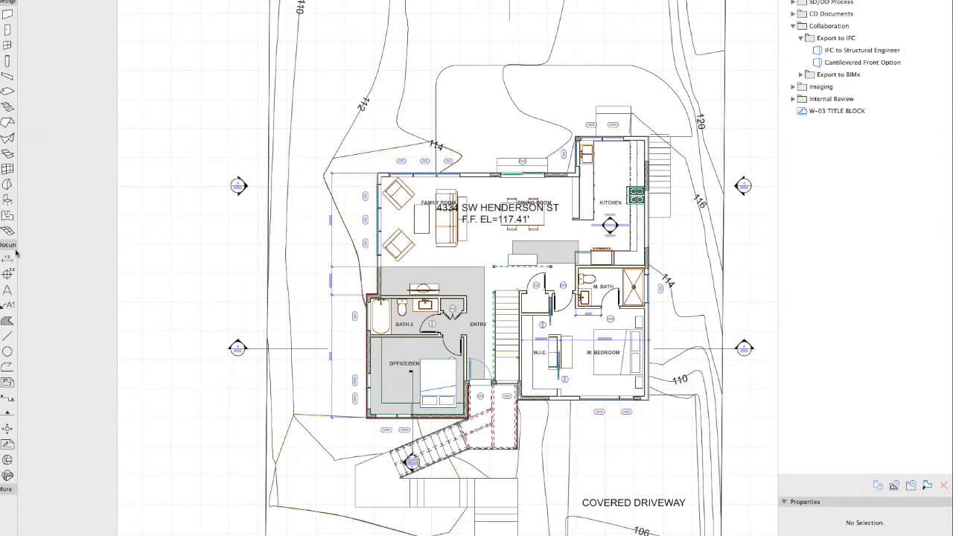
Draw a short horizontal line in the empty area beside the plan, using the ARCHICAD Layer, Hidden Line type and pen 8
{"action": "left_click", "coordinate": [8, 335]}
{"action": "left_click", "coordinate": [79, 20]}
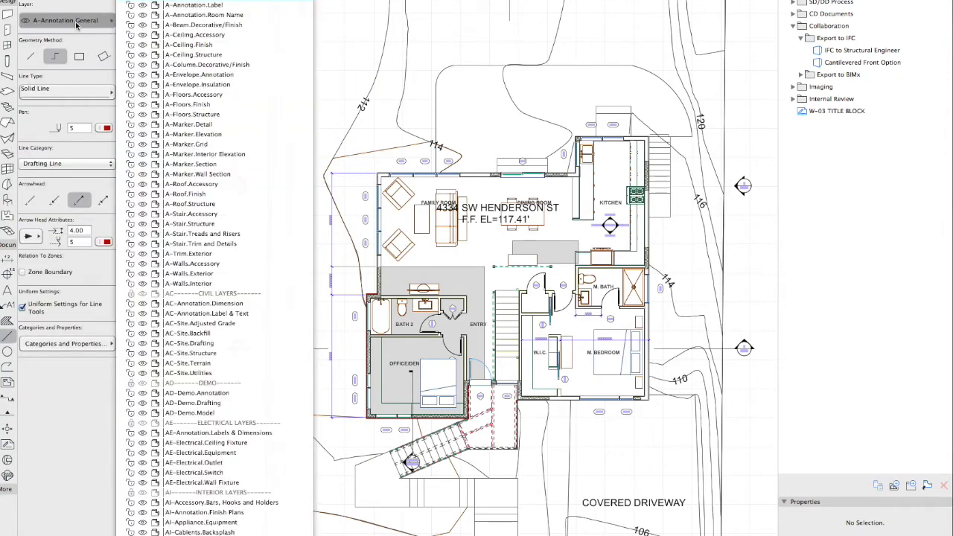
{"action": "left_click", "coordinate": [263, 1]}
{"action": "left_click", "coordinate": [83, 92]}
{"action": "left_click", "coordinate": [82, 91]}
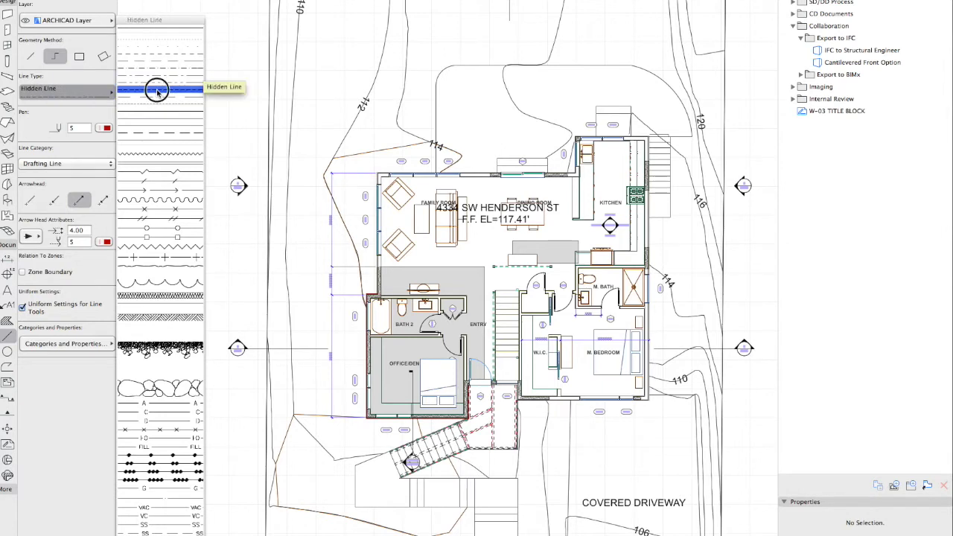
{"action": "left_click", "coordinate": [146, 105]}
{"action": "left_click", "coordinate": [106, 129]}
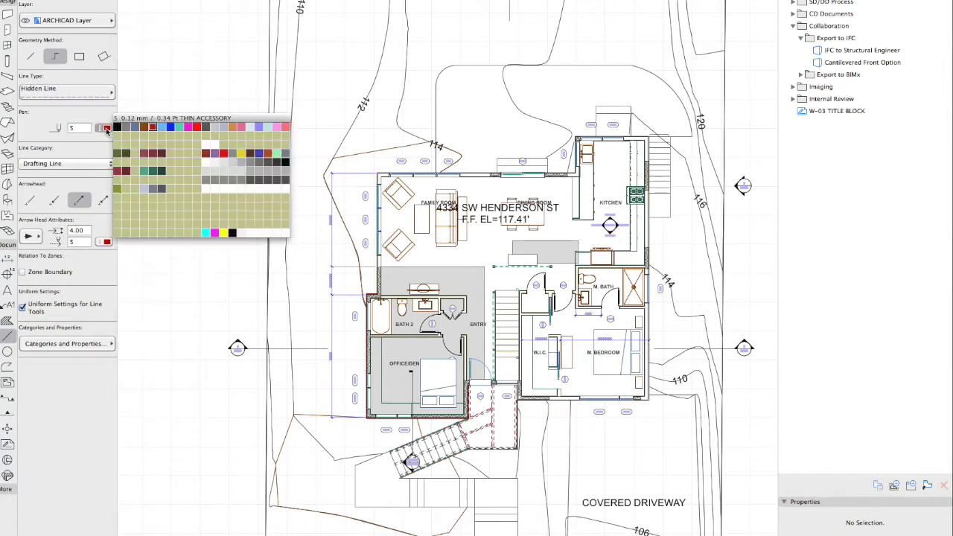
{"action": "left_click", "coordinate": [179, 128]}
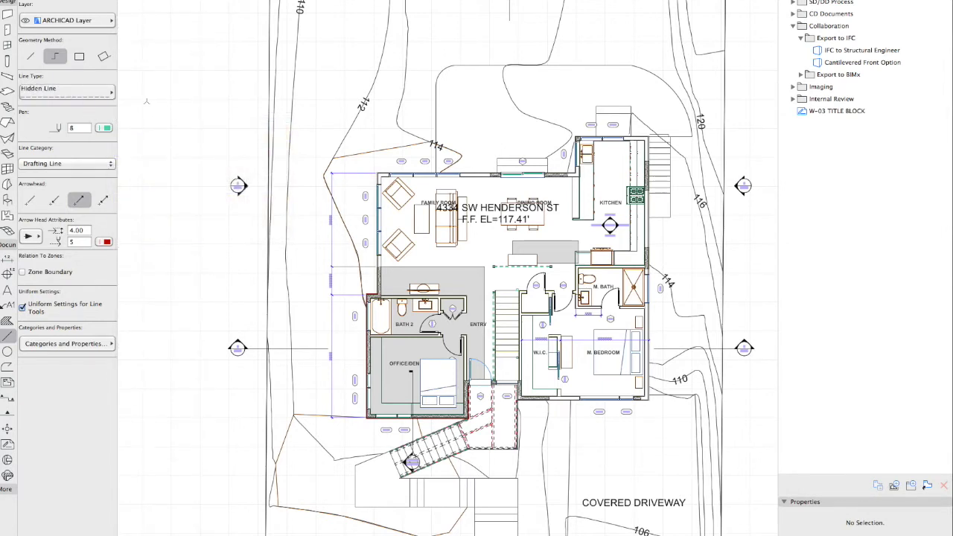
{"action": "left_click", "coordinate": [147, 100]}
{"action": "left_click", "coordinate": [186, 101]}
Draw a second parallel Hidden Line of similar length just below the first, using pen 5
{"action": "left_click", "coordinate": [108, 131]}
{"action": "left_click", "coordinate": [154, 131]}
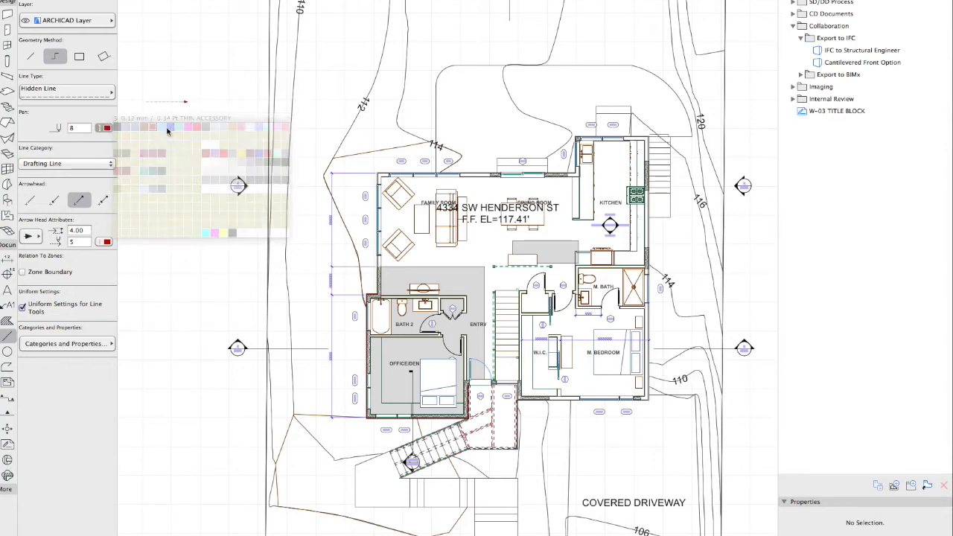
{"action": "left_click", "coordinate": [146, 107]}
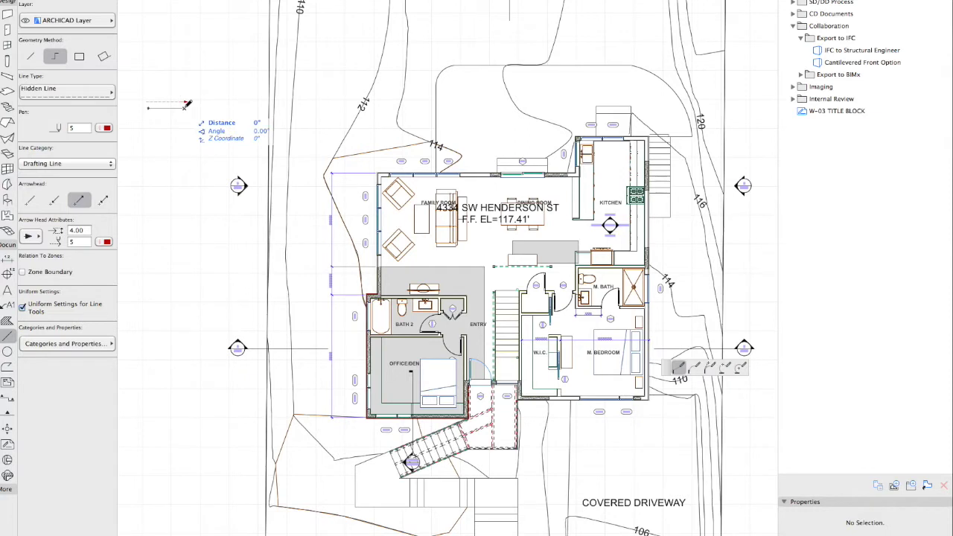
{"action": "left_click", "coordinate": [188, 107]}
Select both hidden lines and place a copy of the pair directly below the originals
{"action": "key", "text": "w"}
{"action": "left_click", "coordinate": [190, 114]}
{"action": "left_click", "coordinate": [166, 93]}
{"action": "key", "text": "super+shift+d"}
{"action": "left_click", "coordinate": [178, 102]}
{"action": "left_click", "coordinate": [177, 132]}
Set the two copied lines' type to Double Dashed and move them up closer to the original pair
{"action": "left_click", "coordinate": [85, 90]}
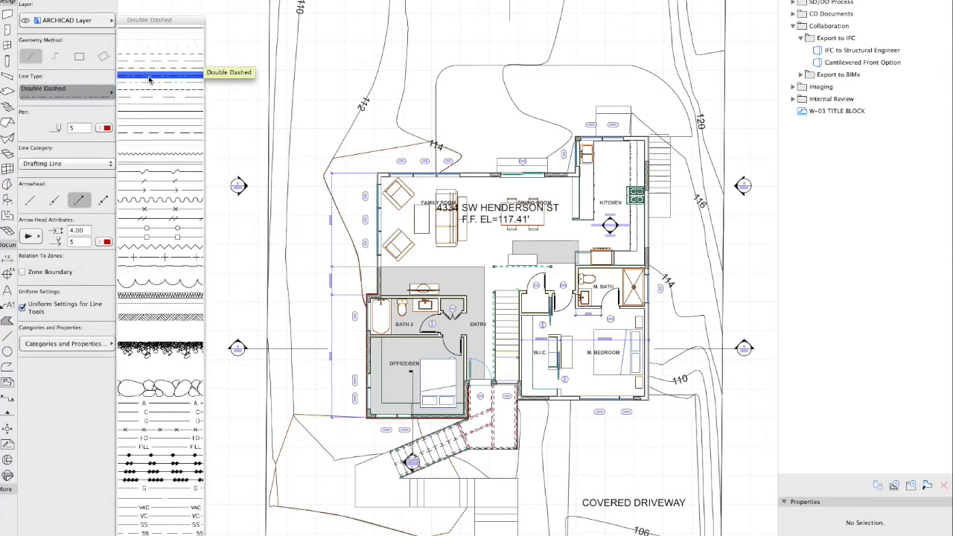
{"action": "left_click", "coordinate": [148, 75]}
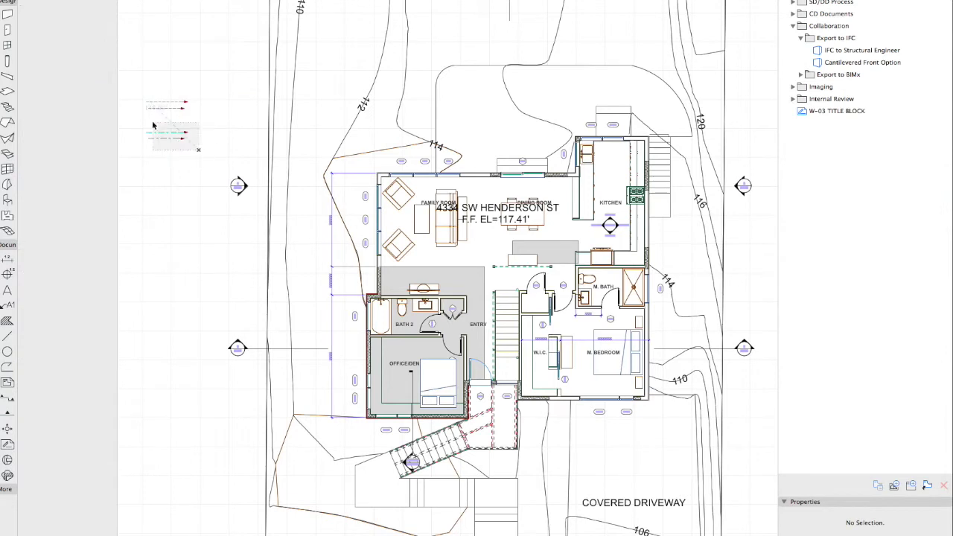
{"action": "key", "text": "super+d"}
{"action": "left_click", "coordinate": [184, 139]}
{"action": "left_click", "coordinate": [184, 127]}
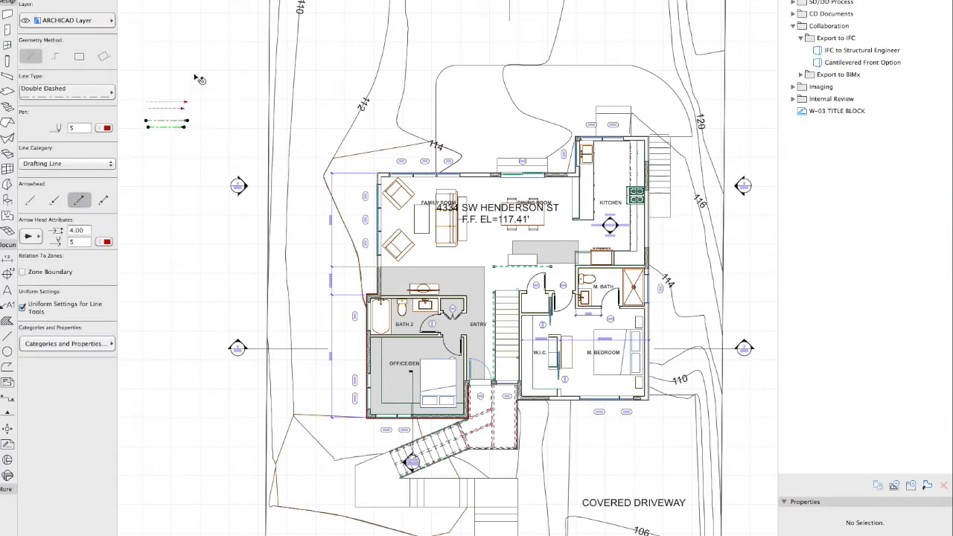
Select all four sample lines beside the plan and delete them
{"action": "left_click", "coordinate": [198, 114]}
{"action": "left_click", "coordinate": [167, 91], "text": "shift"}
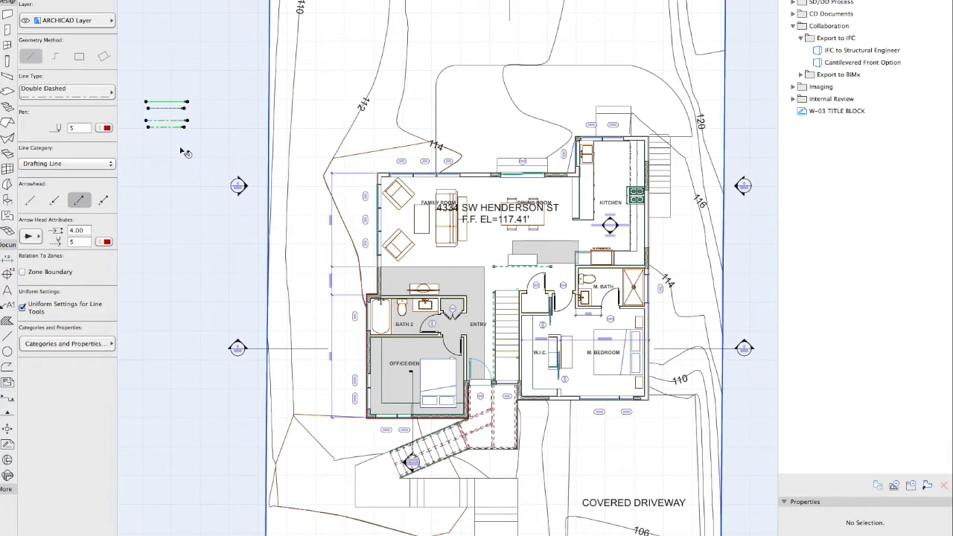
{"action": "scroll", "coordinate": [168, 104], "scroll_direction": "up", "scroll_amount": 3}
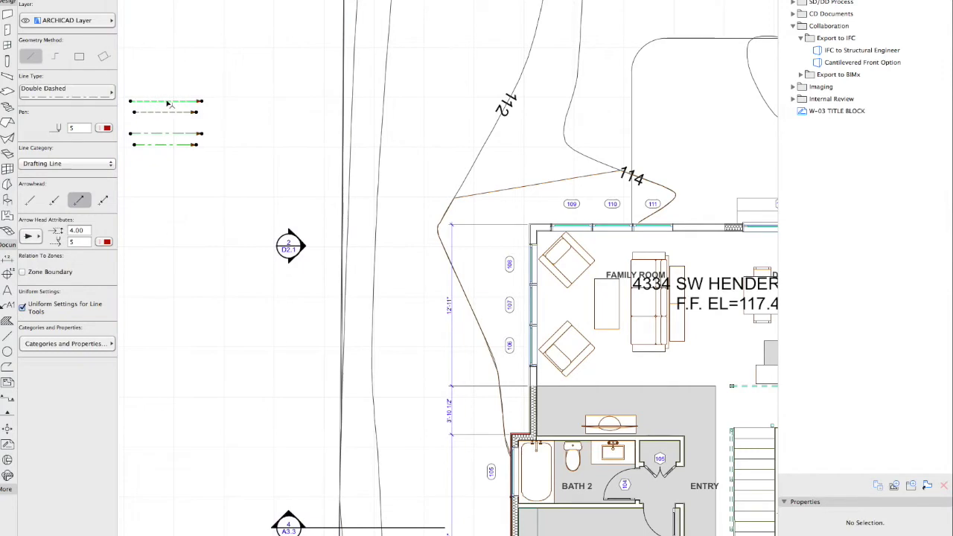
{"action": "scroll", "coordinate": [343, 164], "scroll_direction": "down", "scroll_amount": 6}
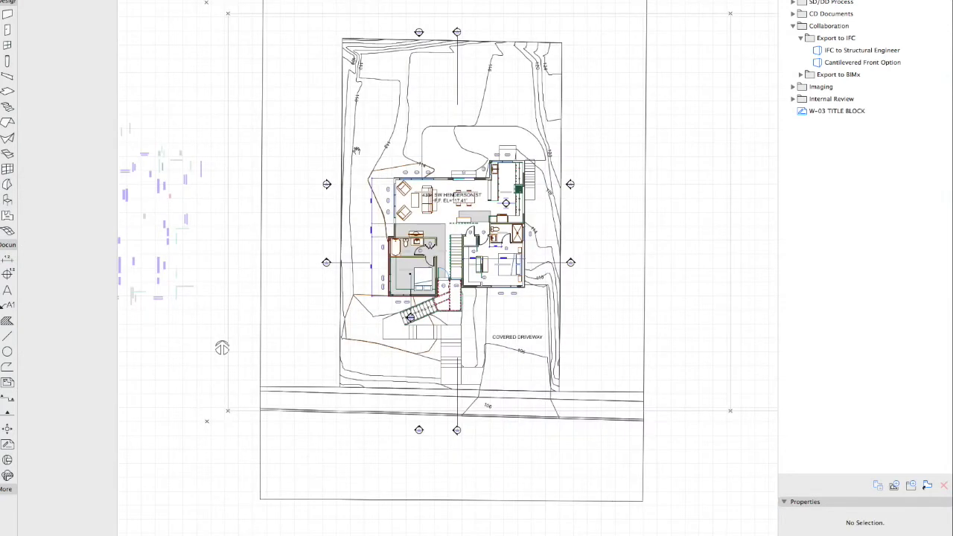
{"action": "middle_click_drag", "start_coordinate": [360, 152], "coordinate": [367, 198]}
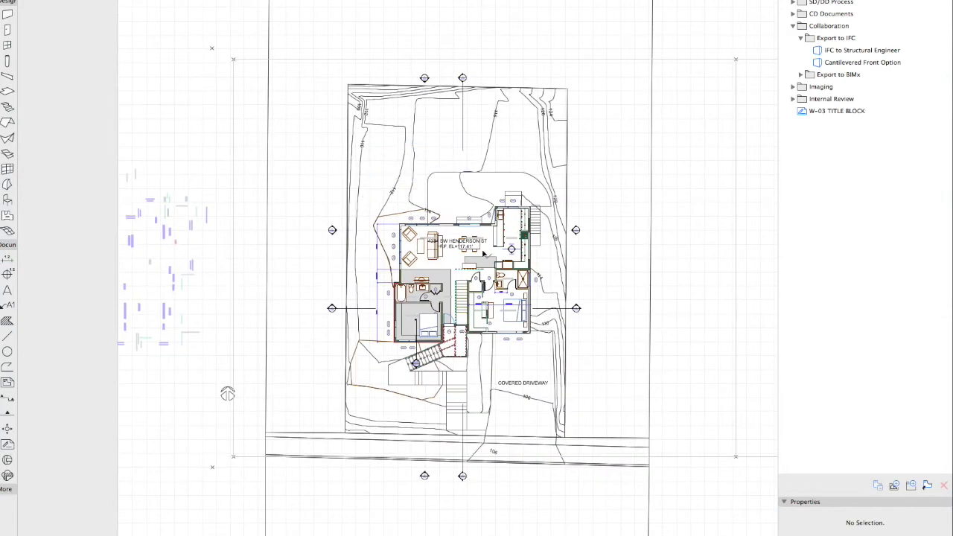
{"action": "scroll", "coordinate": [441, 264], "scroll_direction": "up", "scroll_amount": 3}
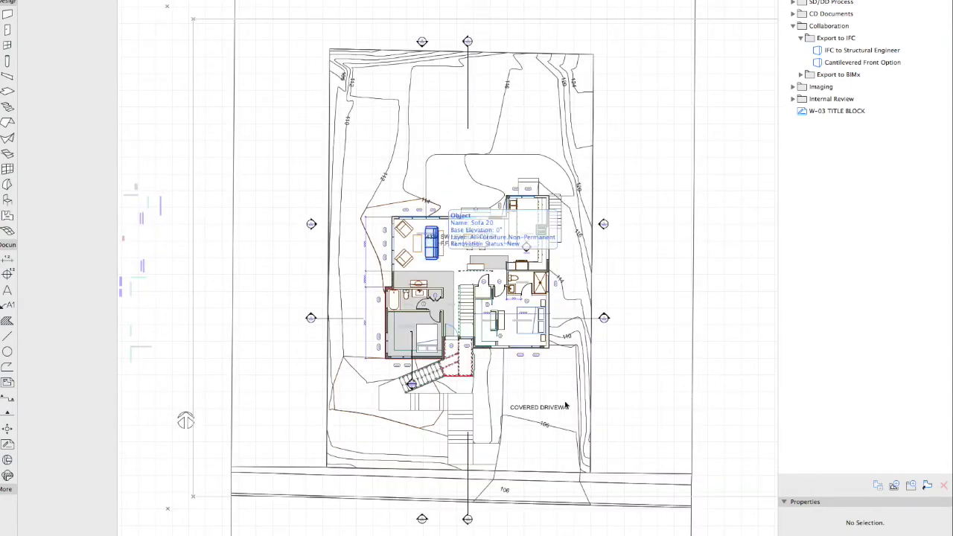
{"action": "middle_click_drag", "start_coordinate": [566, 405], "coordinate": [604, 404]}
{"action": "scroll", "coordinate": [543, 357], "scroll_direction": "up", "scroll_amount": 3}
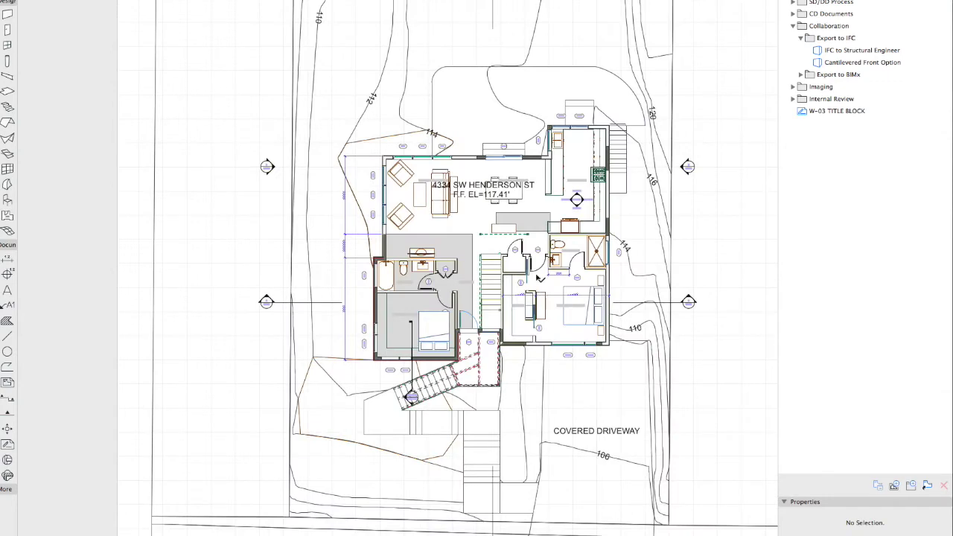
{"action": "middle_click_drag", "start_coordinate": [539, 271], "coordinate": [548, 344]}
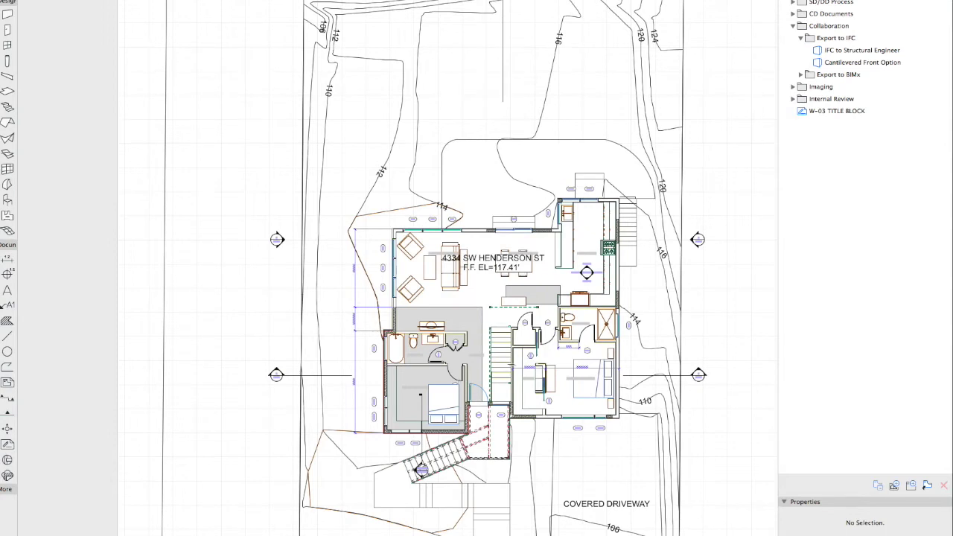
Save the current first-floor plan view in the Collaboration folder under the name Export to DWG
{"action": "left_click", "coordinate": [815, 27]}
{"action": "right_click", "coordinate": [817, 29]}
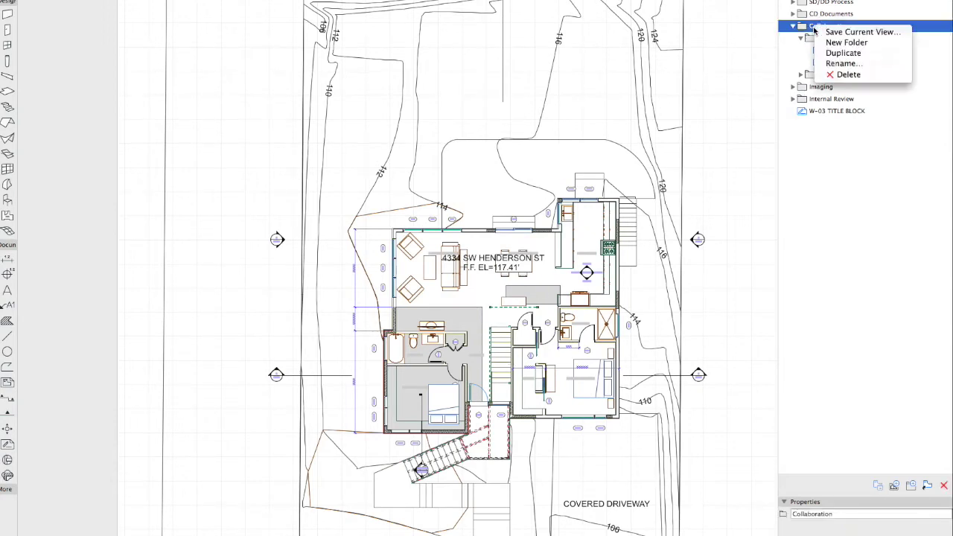
{"action": "left_click", "coordinate": [827, 33]}
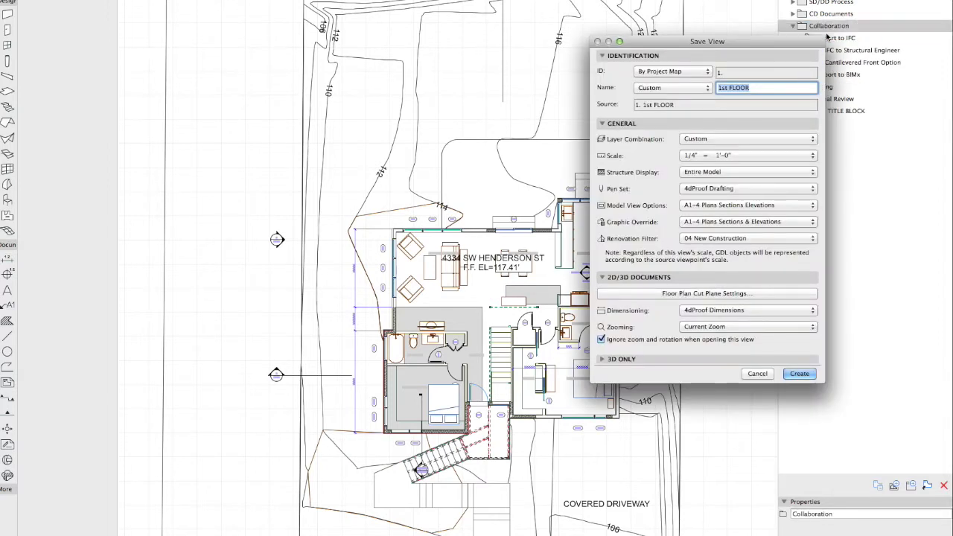
{"action": "left_click_drag", "start_coordinate": [815, 39], "coordinate": [722, 44]}
{"action": "type", "text": "Export"}
{"action": "type", "text": " to BIMx"}
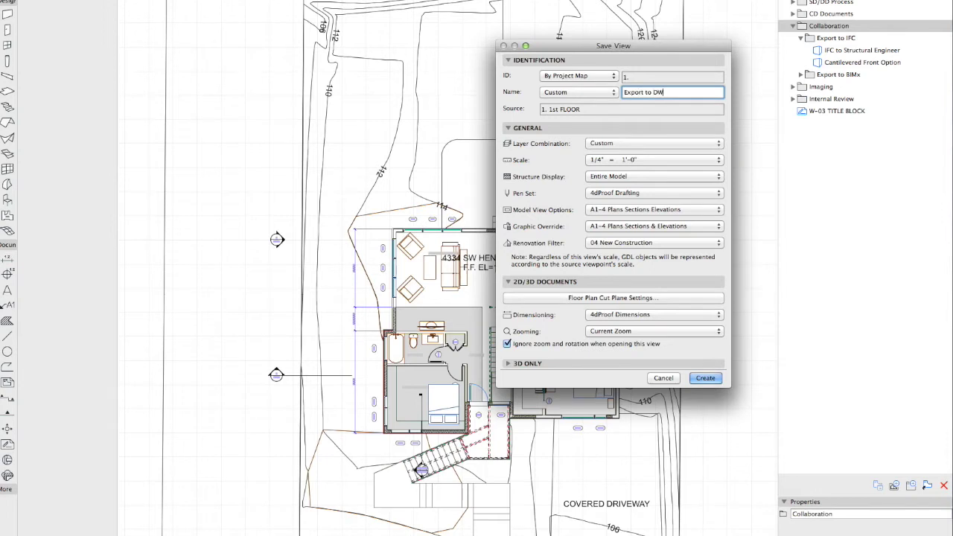
{"action": "key", "text": "Return"}
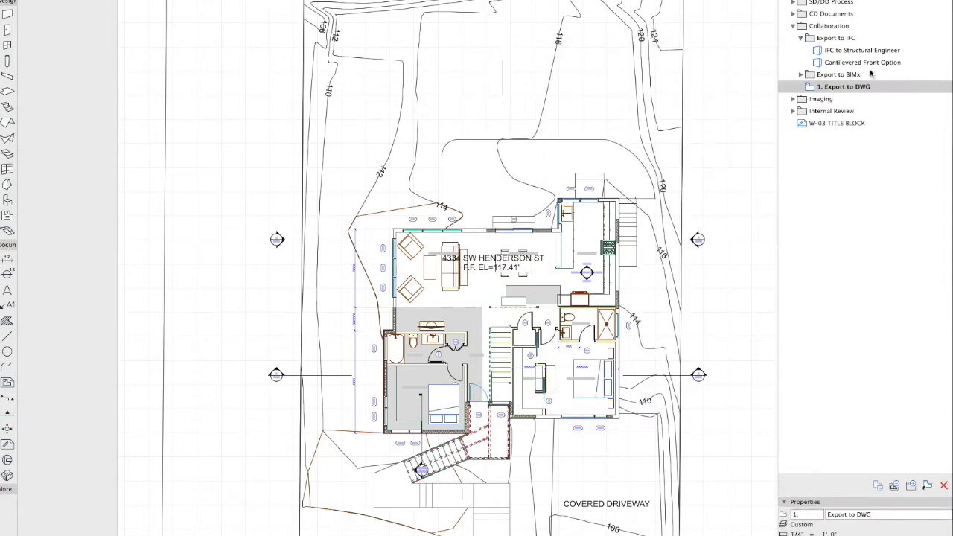
Create a new folder named Export to DWG (1) inside the Collaboration folder
{"action": "right_click", "coordinate": [827, 26]}
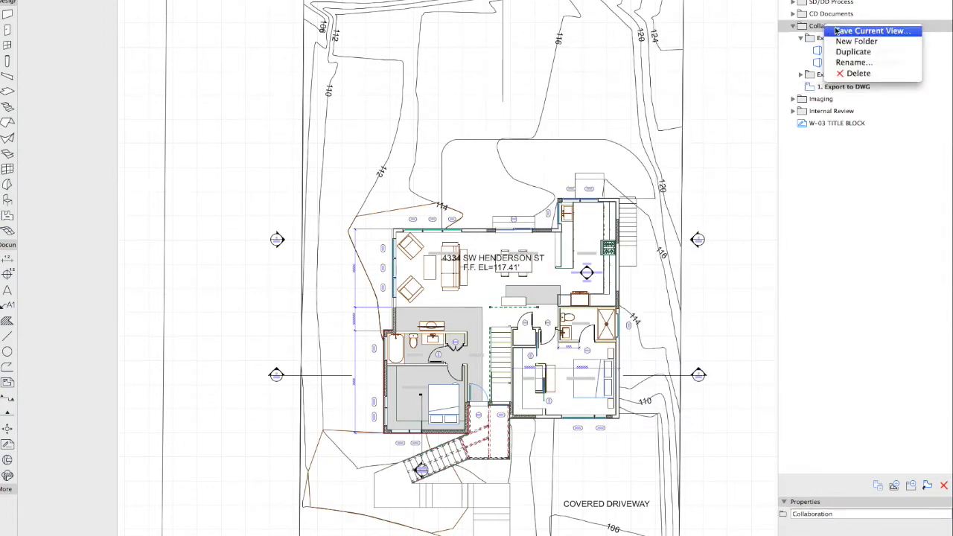
{"action": "left_click", "coordinate": [846, 41]}
{"action": "type", "text": "Expor"}
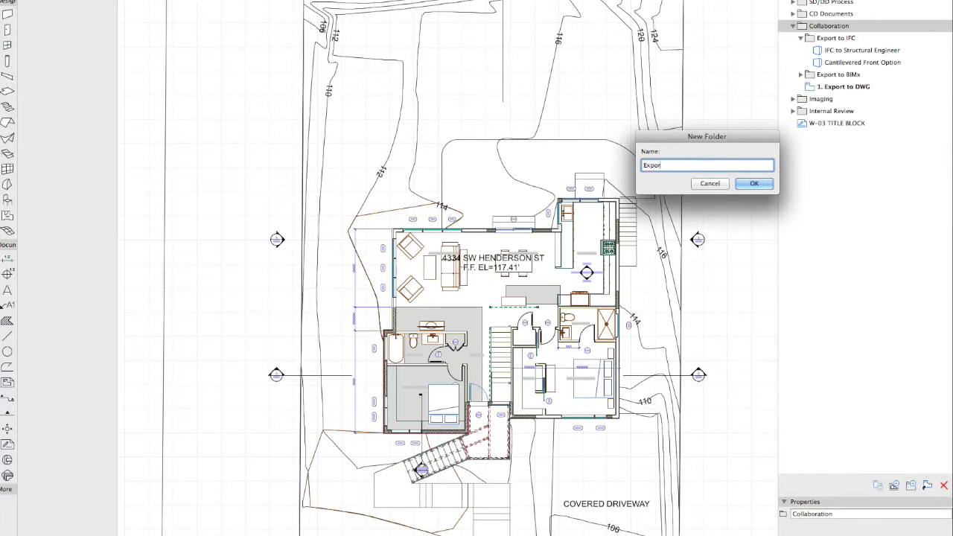
{"action": "type", "text": "t to DWG (1)"}
{"action": "key", "text": "Return"}
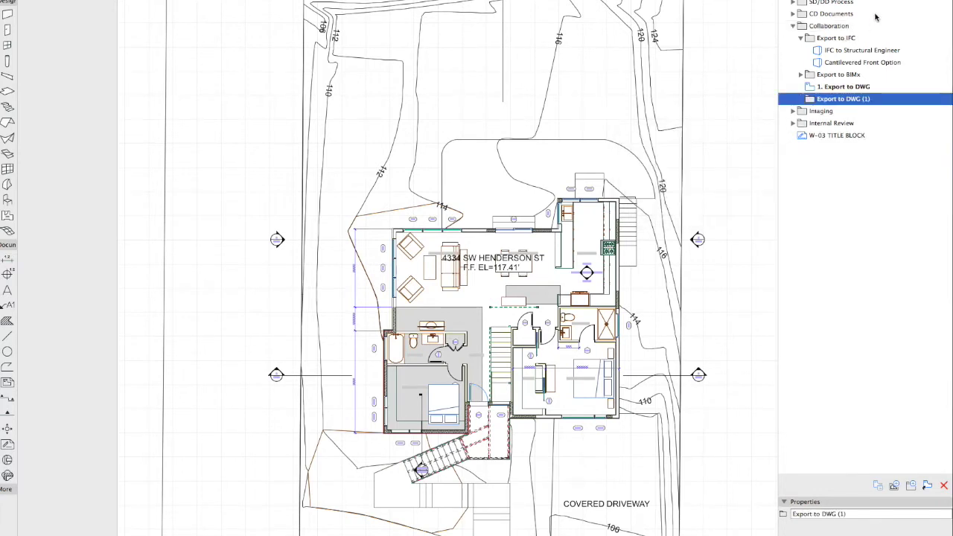
Delete the Export to DWG view from the Collaboration folder
{"action": "left_click", "coordinate": [835, 88]}
{"action": "left_click", "coordinate": [944, 485]}
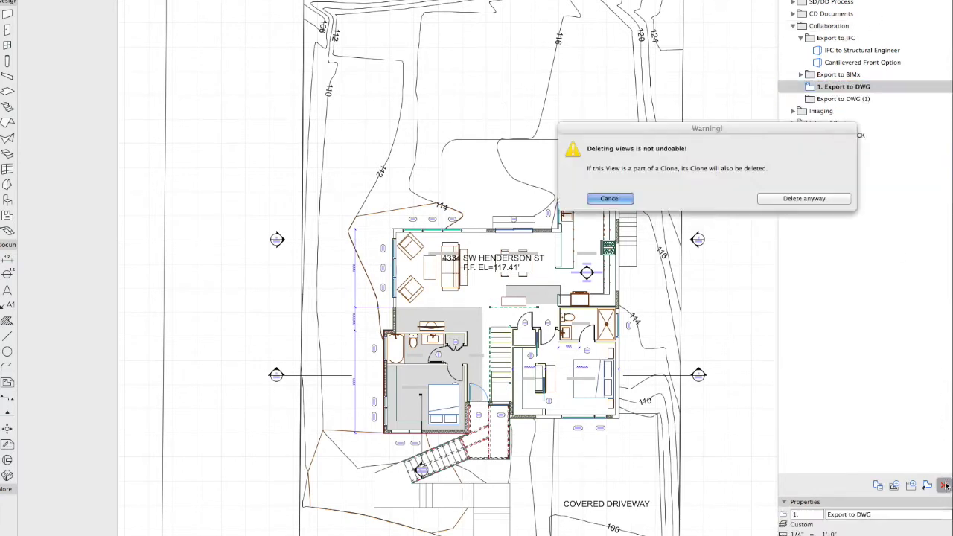
{"action": "left_click", "coordinate": [804, 198]}
Rename the Export to DWG (1) folder as Export to DWG
{"action": "left_click", "coordinate": [827, 87]}
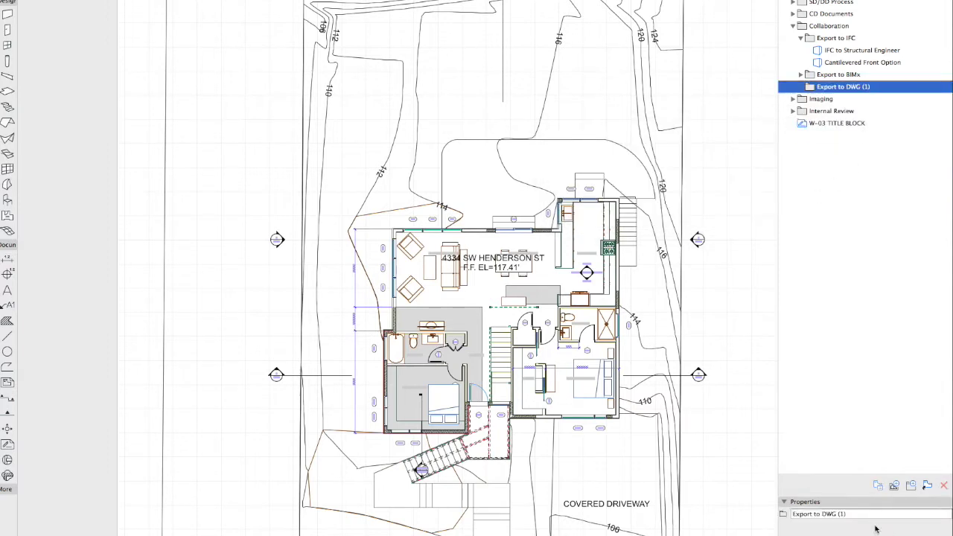
{"action": "left_click", "coordinate": [840, 514]}
{"action": "key", "text": "BackSpace"}
{"action": "key", "text": "BackSpace"}
{"action": "key", "text": "BackSpace"}
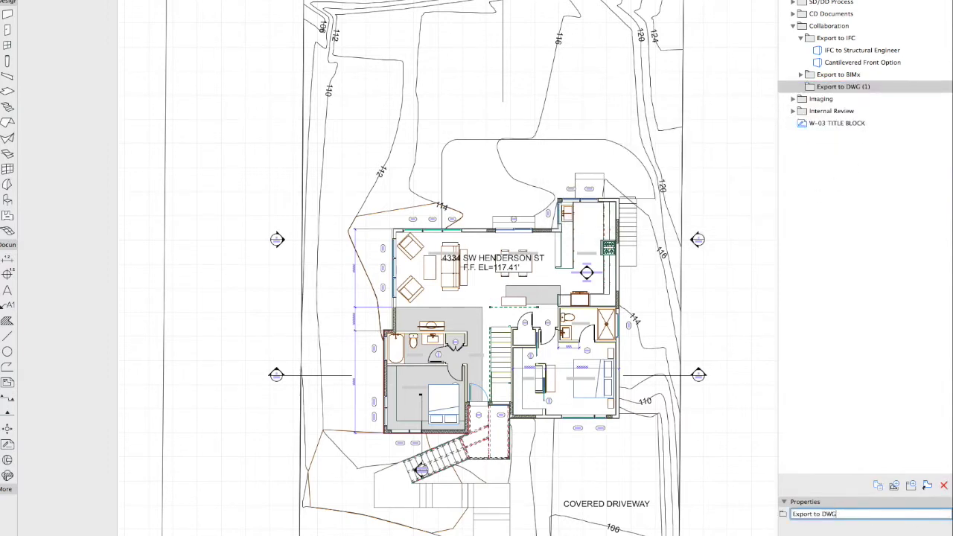
{"action": "scroll", "coordinate": [534, 393], "scroll_direction": "up", "scroll_amount": 3}
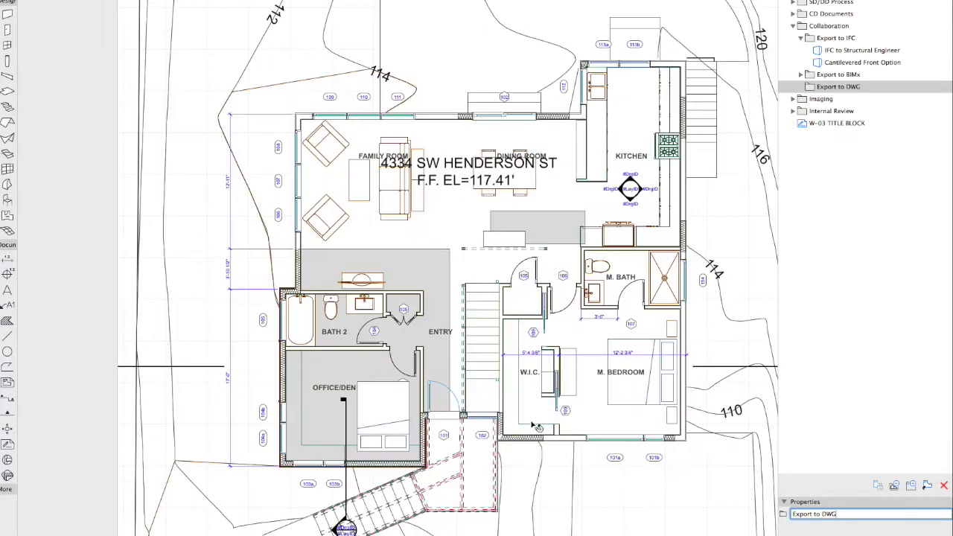
{"action": "key", "text": "Return"}
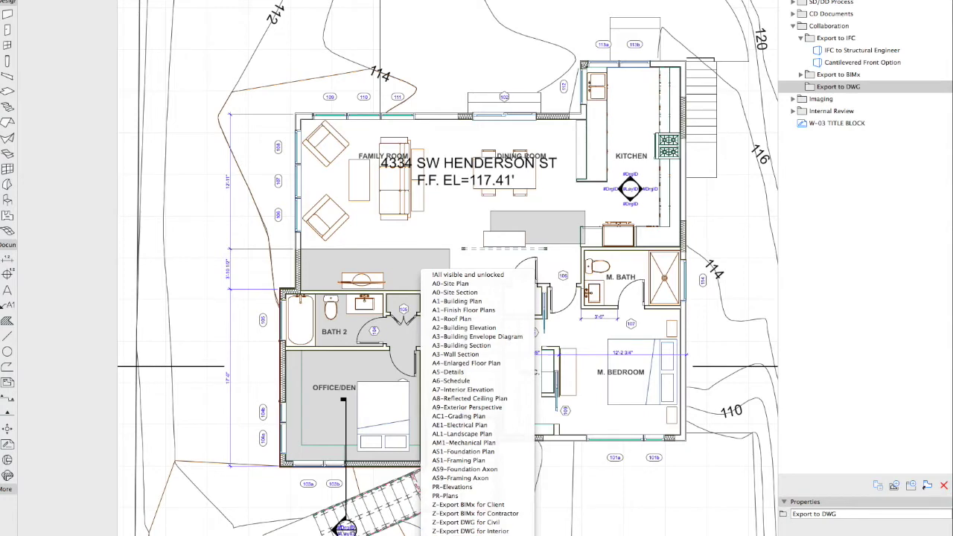
Apply the Z-Export DWG for Structure layer combination to the first-floor plan
{"action": "left_click", "coordinate": [521, 459]}
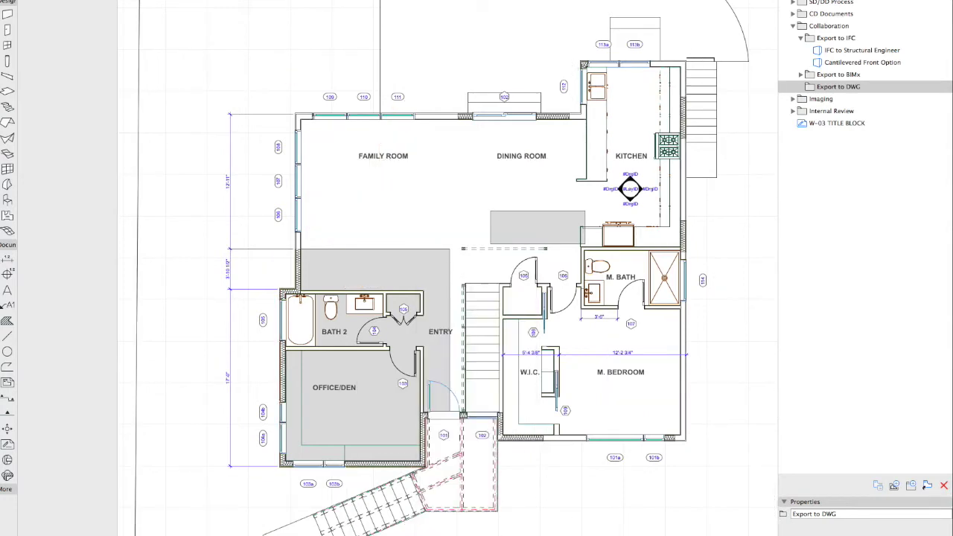
{"action": "scroll", "coordinate": [679, 448], "scroll_direction": "up", "scroll_amount": 5}
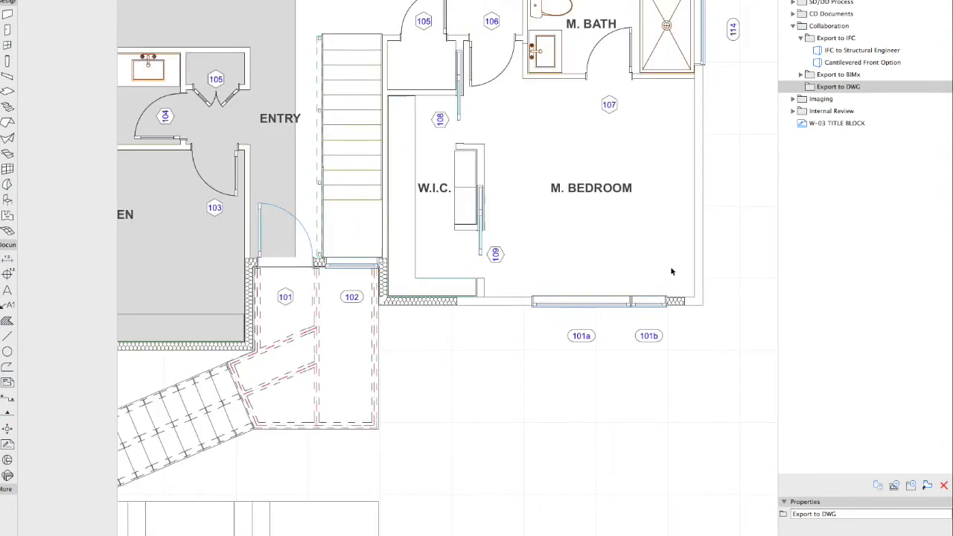
{"action": "middle_click_drag", "start_coordinate": [576, 464], "coordinate": [613, 450]}
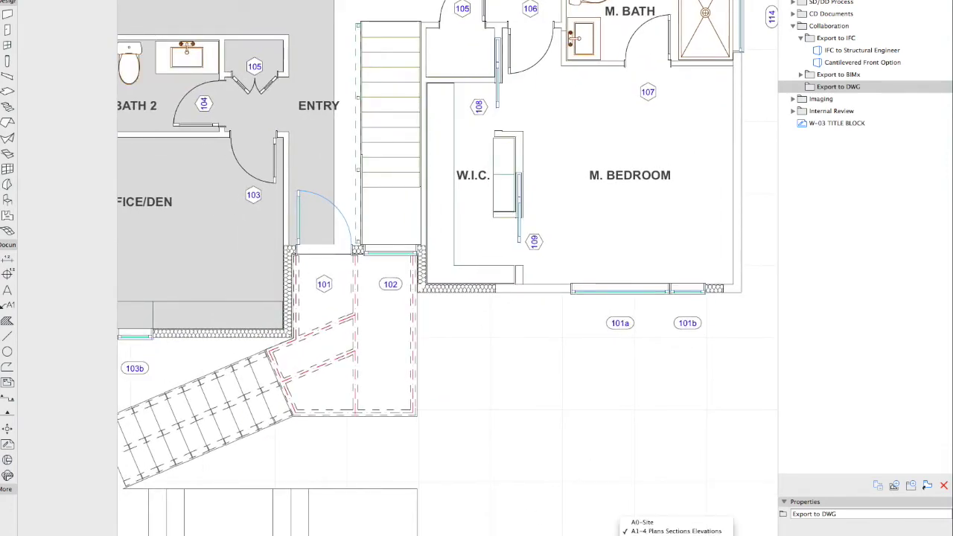
Apply the Z-Export DWG model view option combination and open its settings for editing
{"action": "left_click", "coordinate": [656, 534]}
{"action": "middle_click_drag", "start_coordinate": [699, 346], "coordinate": [651, 469]}
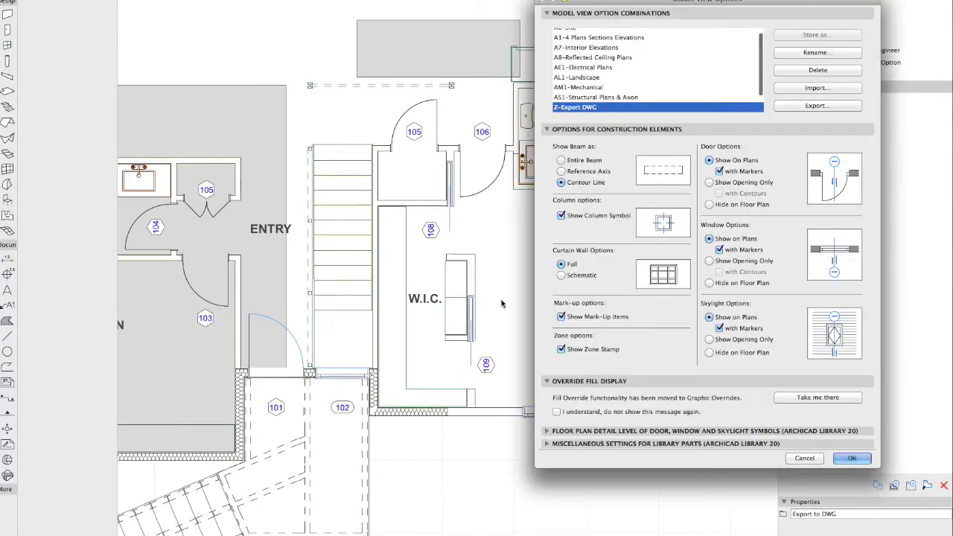
{"action": "scroll", "coordinate": [591, 82], "scroll_direction": "down", "scroll_amount": 3}
{"action": "scroll", "coordinate": [592, 86], "scroll_direction": "up", "scroll_amount": 1}
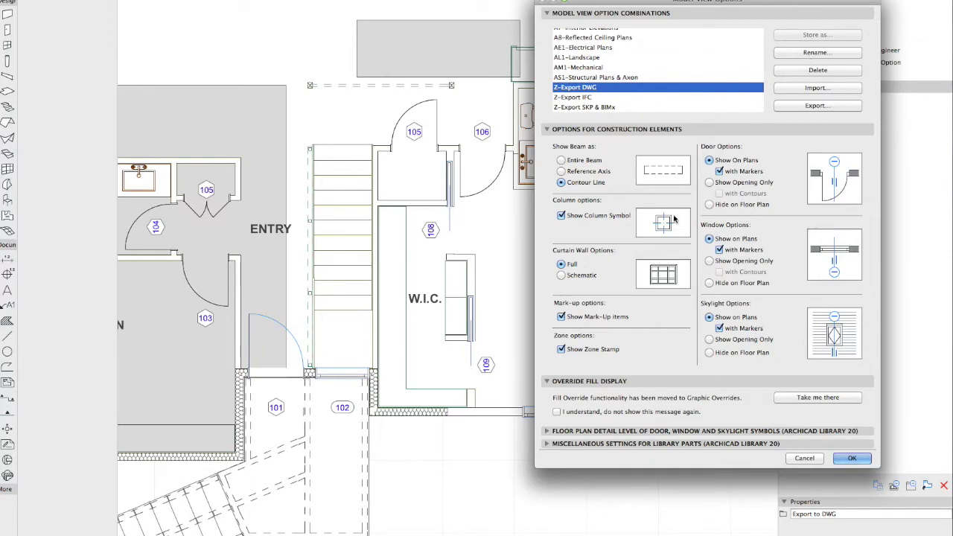
Show doors on plans without markers, and show only the openings with contours for windows
{"action": "left_click", "coordinate": [709, 182]}
{"action": "left_click", "coordinate": [719, 193]}
{"action": "left_click", "coordinate": [709, 261]}
{"action": "left_click", "coordinate": [719, 272]}
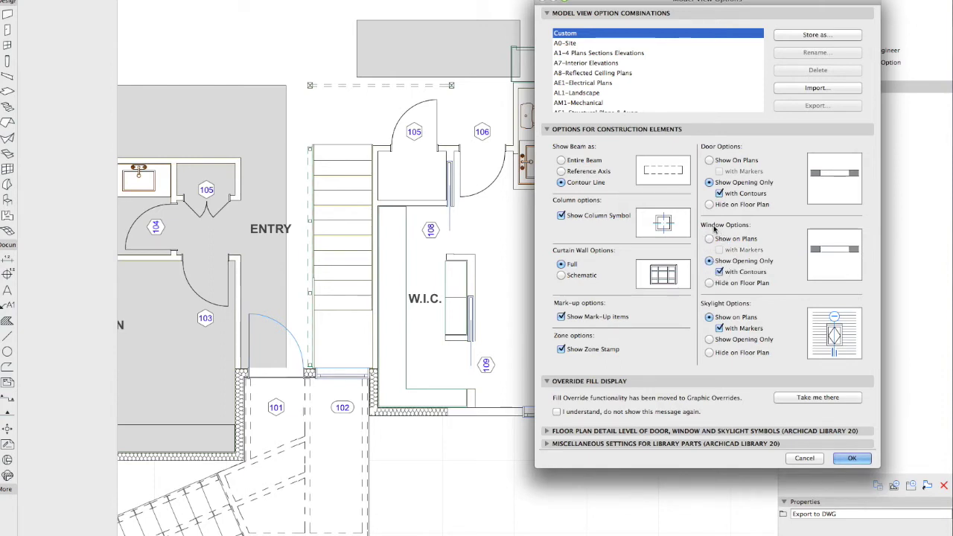
{"action": "left_click", "coordinate": [709, 161]}
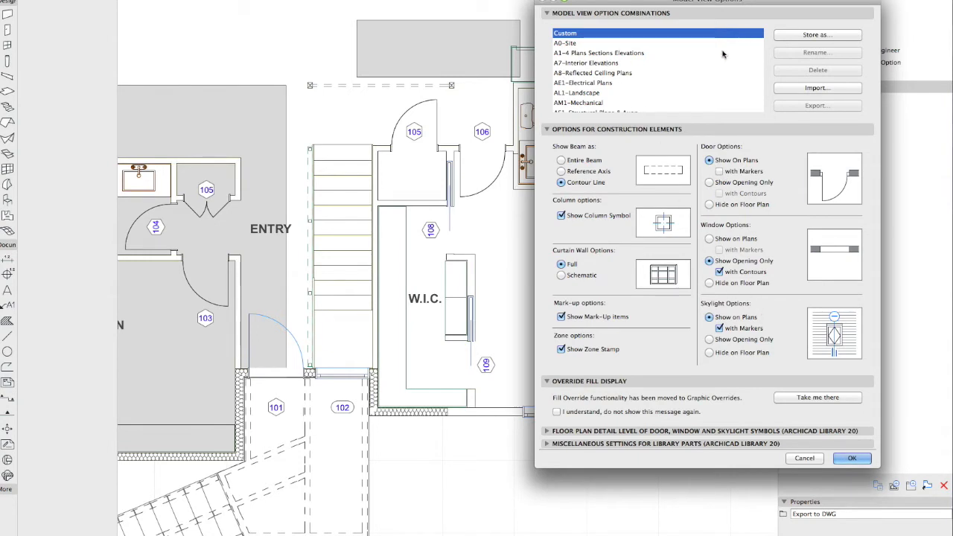
Store the modified model view options as a combination named DWG to Engineer and apply it to the plan
{"action": "left_click", "coordinate": [817, 35]}
{"action": "type", "text": "DW"}
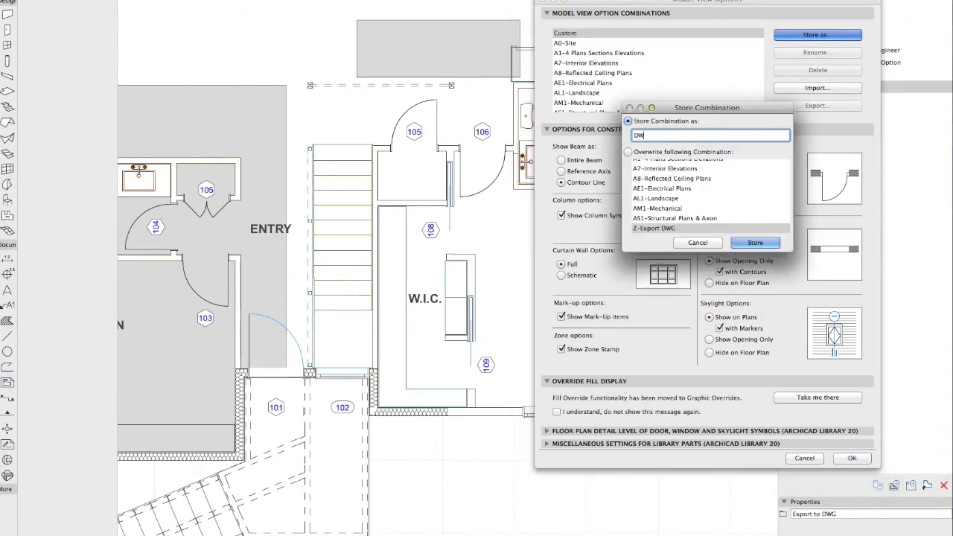
{"action": "type", "text": "G to Engineer"}
{"action": "key", "text": "Return"}
{"action": "left_click", "coordinate": [852, 458]}
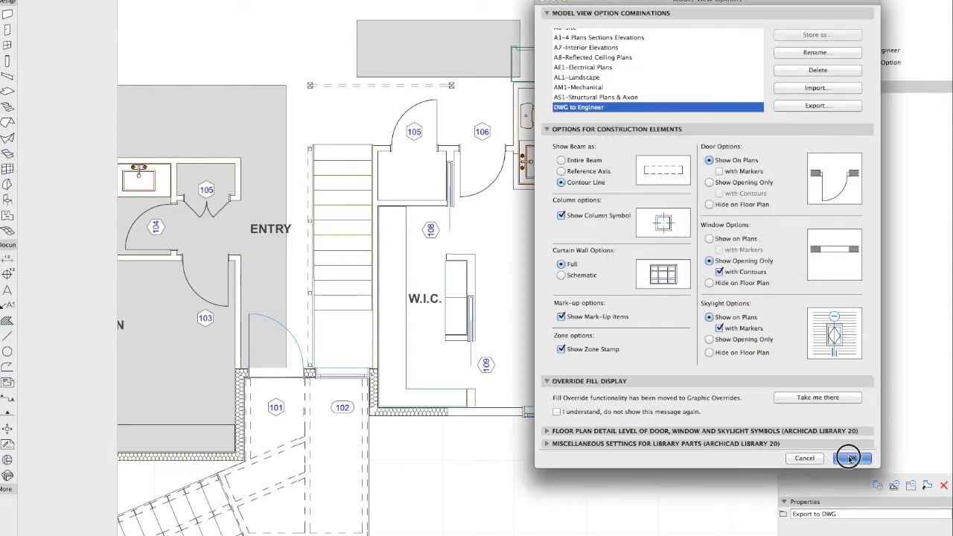
{"action": "scroll", "coordinate": [659, 253], "scroll_direction": "up", "scroll_amount": 3}
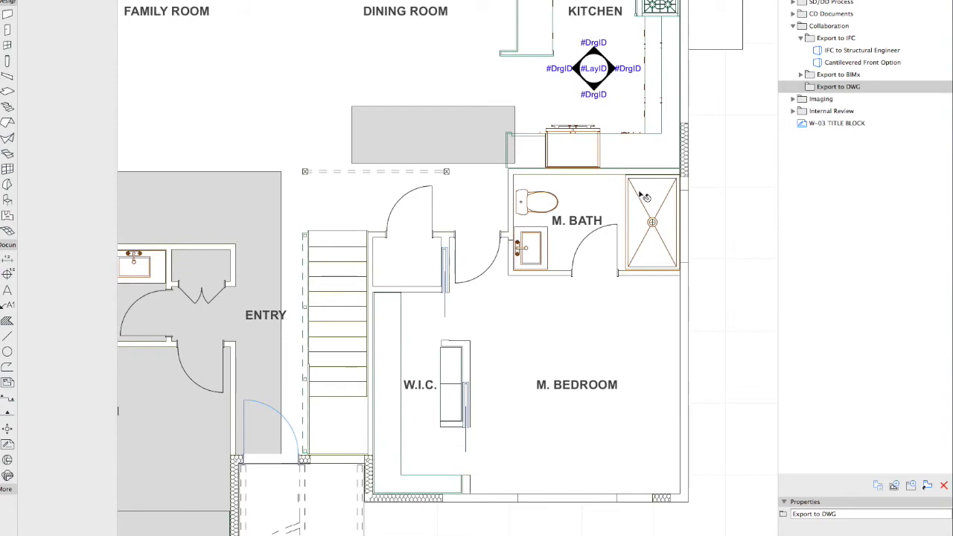
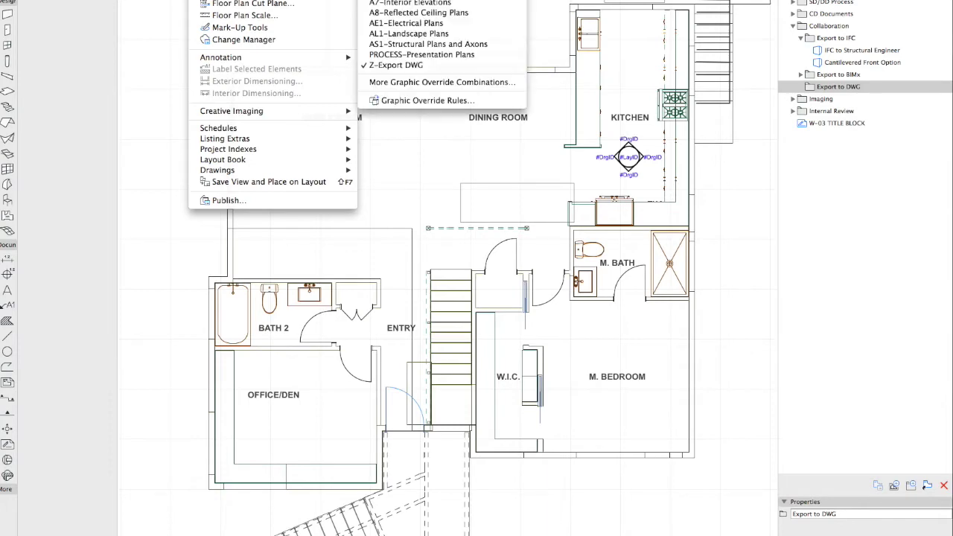
Examine the Z-Export DWG graphic override combination and the fill type and pens of its Z-DWG Fills rule
{"action": "left_click", "coordinate": [442, 82]}
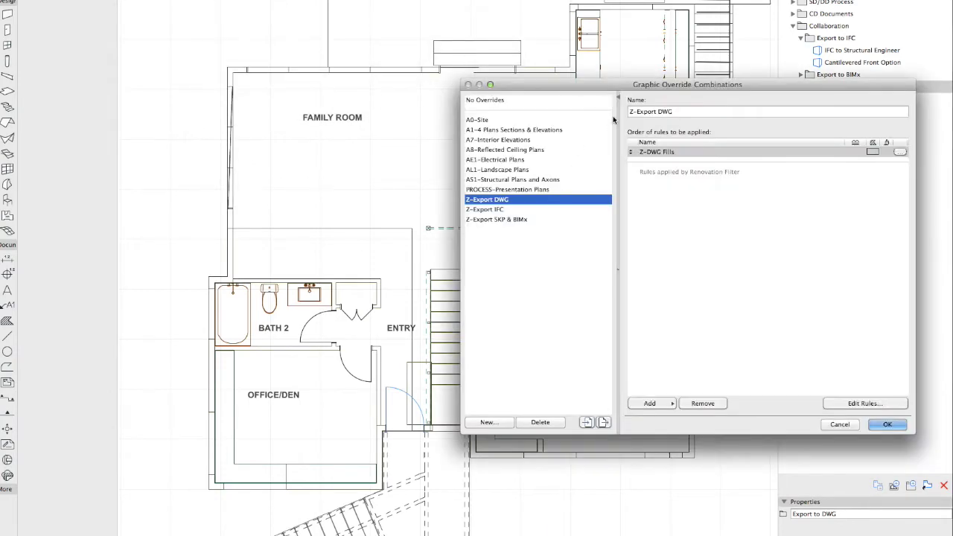
{"action": "left_click_drag", "start_coordinate": [611, 89], "coordinate": [325, 82]}
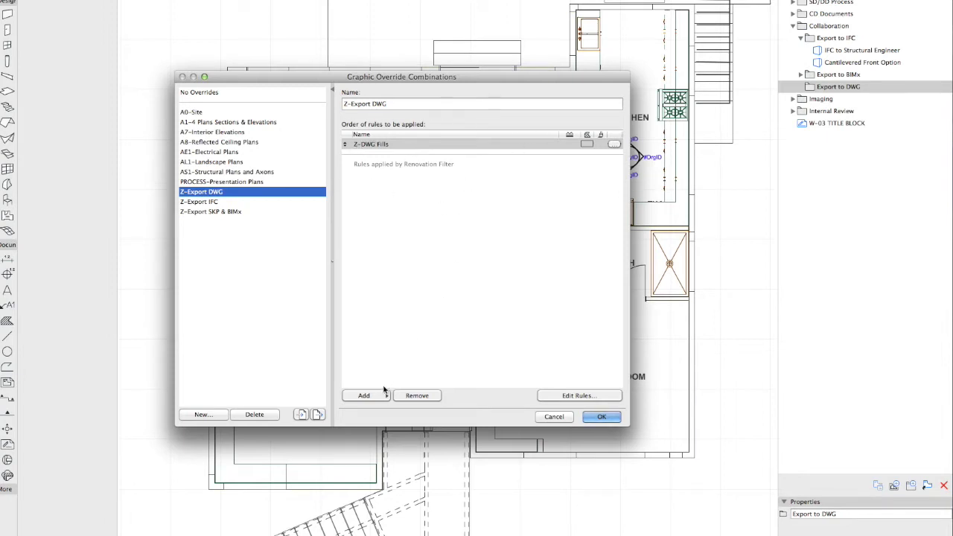
{"action": "left_click", "coordinate": [580, 396]}
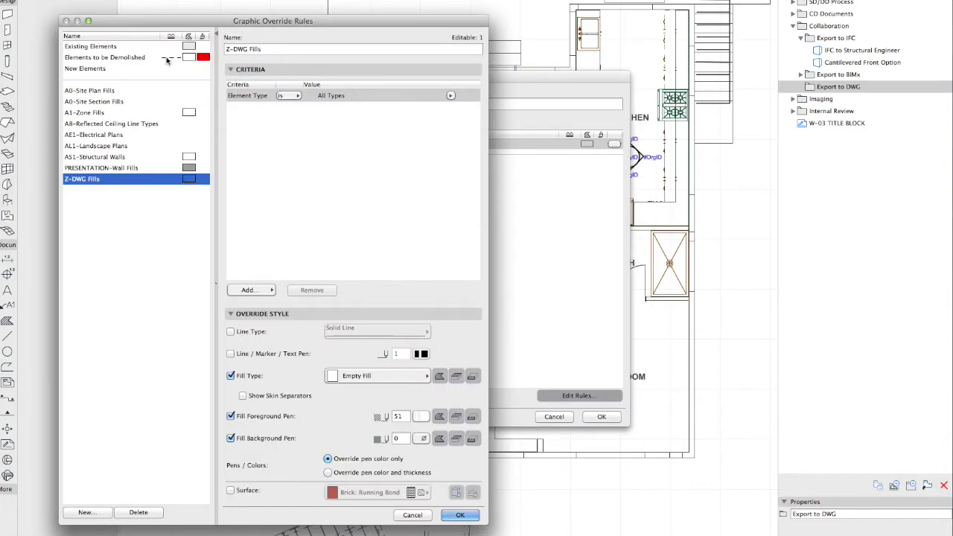
{"action": "left_click_drag", "start_coordinate": [270, 21], "coordinate": [365, 14]}
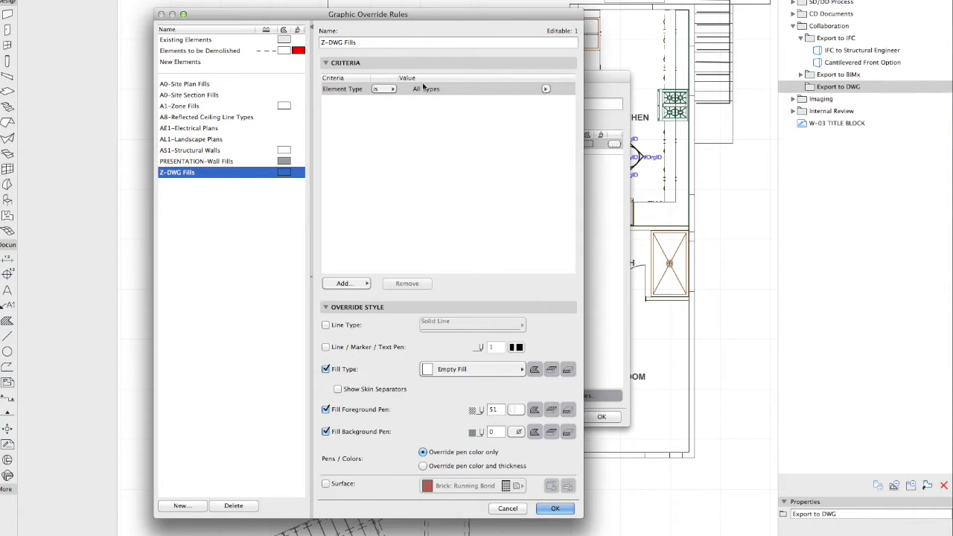
{"action": "left_click", "coordinate": [466, 372]}
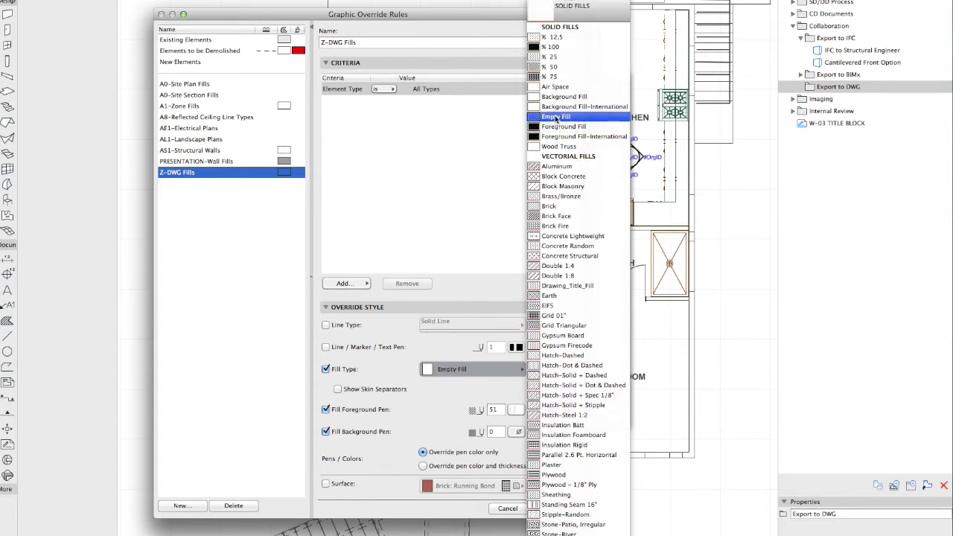
{"action": "left_click", "coordinate": [392, 395]}
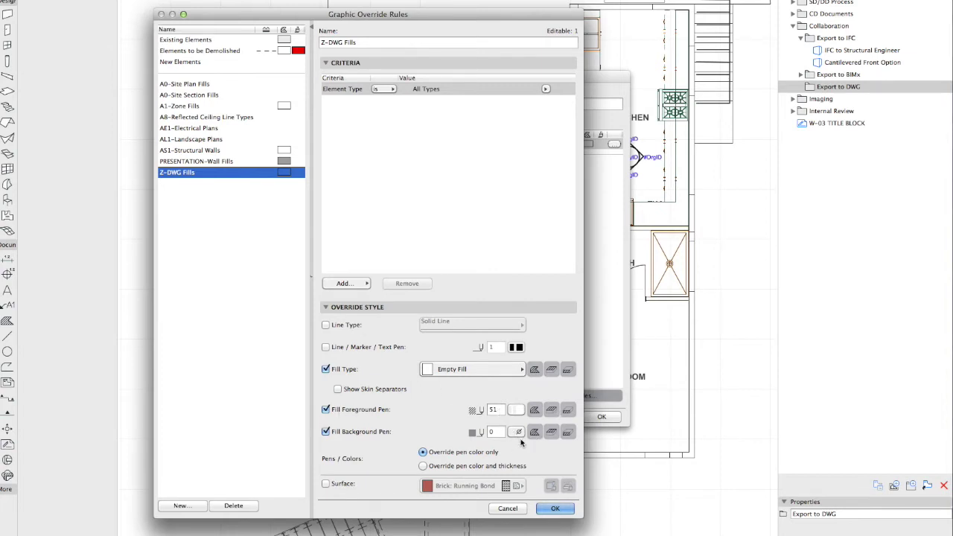
{"action": "left_click", "coordinate": [554, 508]}
{"action": "left_click", "coordinate": [602, 416]}
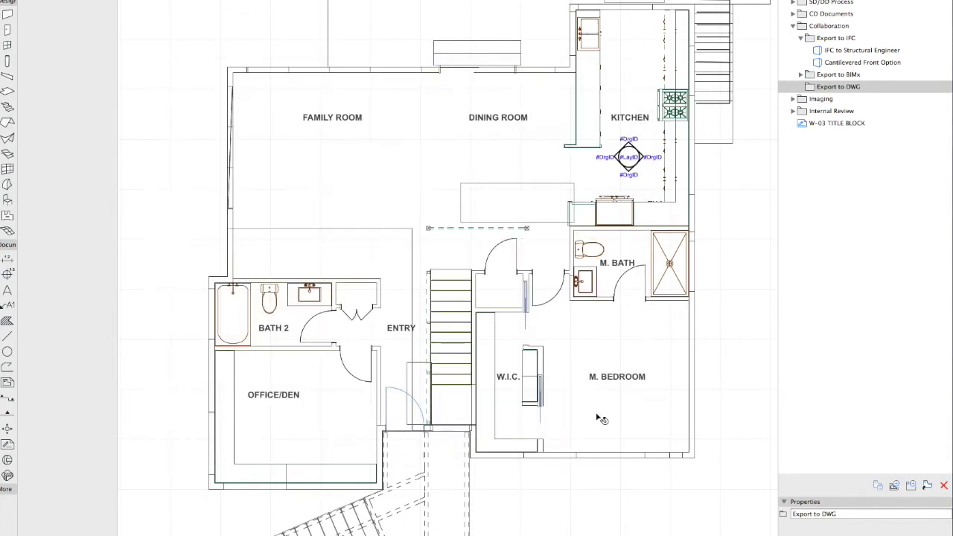
Select the slab outlines in the entry and dining area to identify their layer
{"action": "scroll", "coordinate": [452, 221], "scroll_direction": "down", "scroll_amount": 2}
{"action": "scroll", "coordinate": [452, 221], "scroll_direction": "left", "scroll_amount": 3}
{"action": "scroll", "coordinate": [451, 222], "scroll_direction": "up", "scroll_amount": 2}
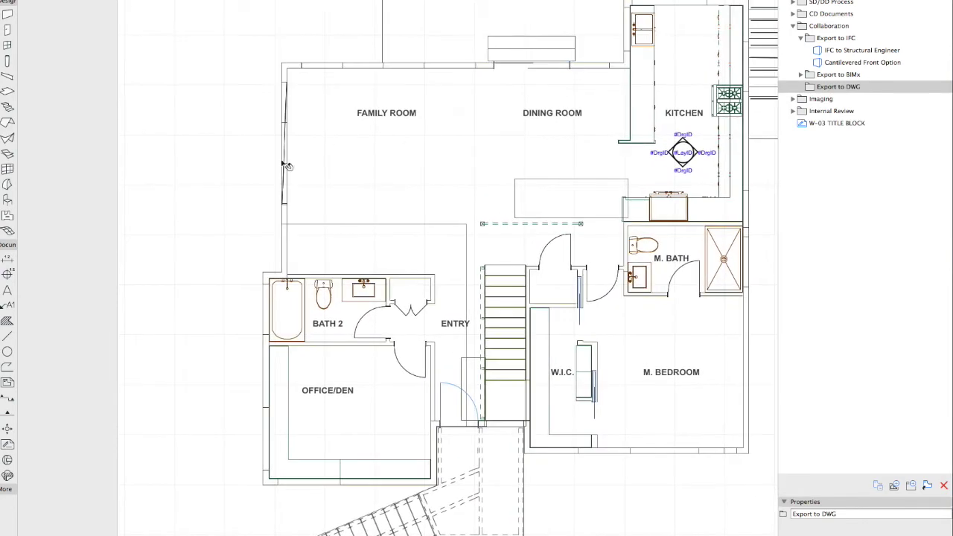
{"action": "left_click", "coordinate": [470, 244]}
{"action": "left_click", "coordinate": [440, 246]}
{"action": "left_click", "coordinate": [560, 204]}
Inspect the layer of the cabinet pull objects along the kitchen counters
{"action": "middle_click_drag", "start_coordinate": [702, 155], "coordinate": [623, 261]}
{"action": "scroll", "coordinate": [624, 261], "scroll_direction": "up", "scroll_amount": 8}
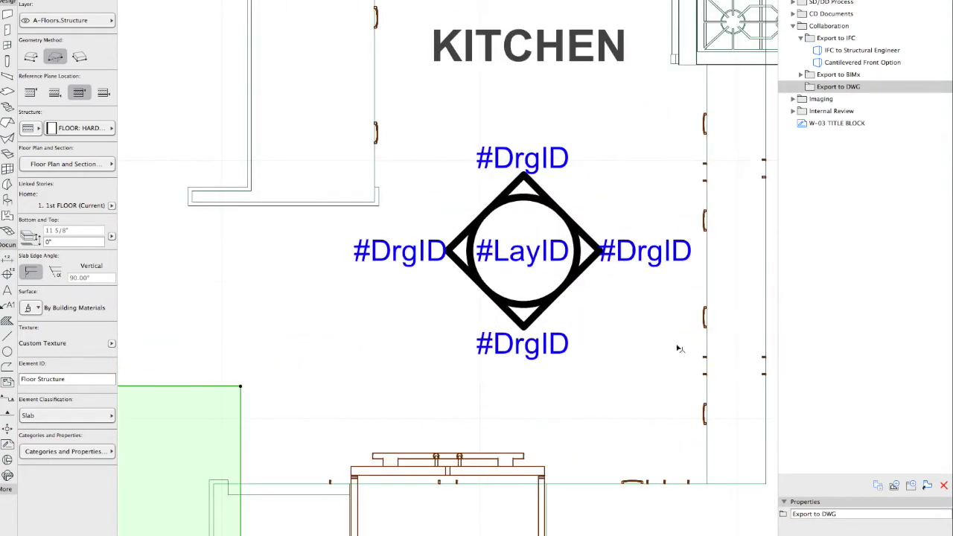
{"action": "left_click", "coordinate": [704, 414]}
{"action": "left_click", "coordinate": [645, 483]}
{"action": "left_click", "coordinate": [688, 484]}
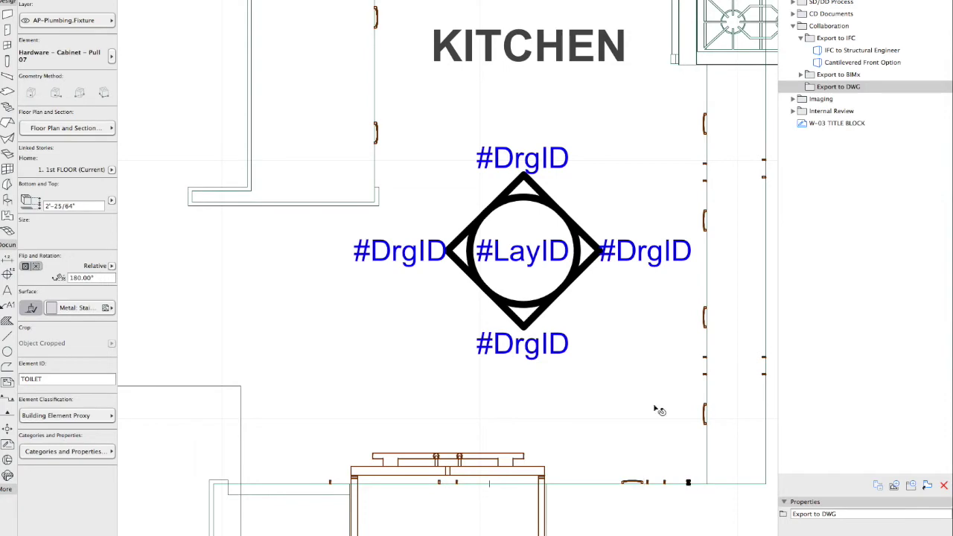
{"action": "left_click", "coordinate": [655, 409]}
{"action": "scroll", "coordinate": [647, 394], "scroll_direction": "down", "scroll_amount": 8}
{"action": "middle_click_drag", "start_coordinate": [638, 398], "coordinate": [606, 330]}
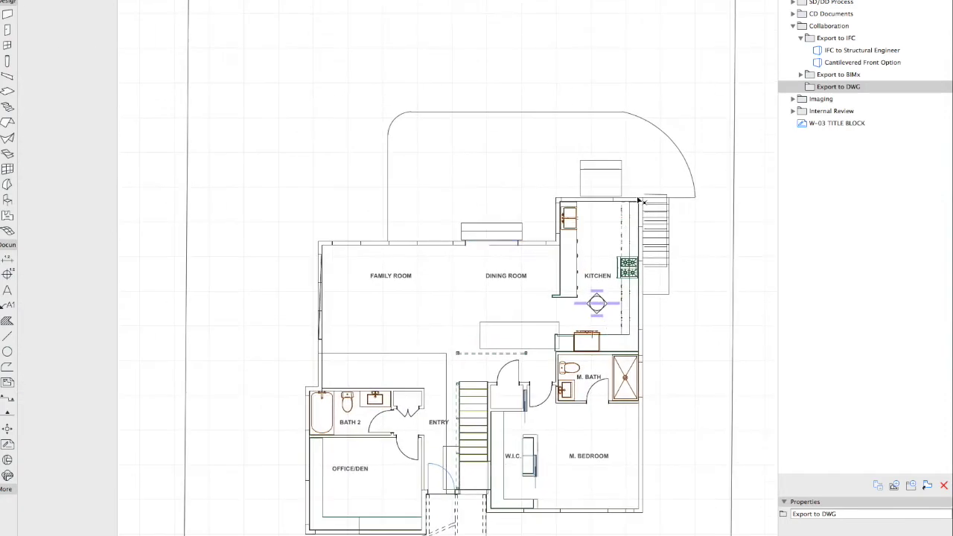
Inspect the slab and stair elements outside the kitchen and the outlines behind the house
{"action": "left_click", "coordinate": [666, 197]}
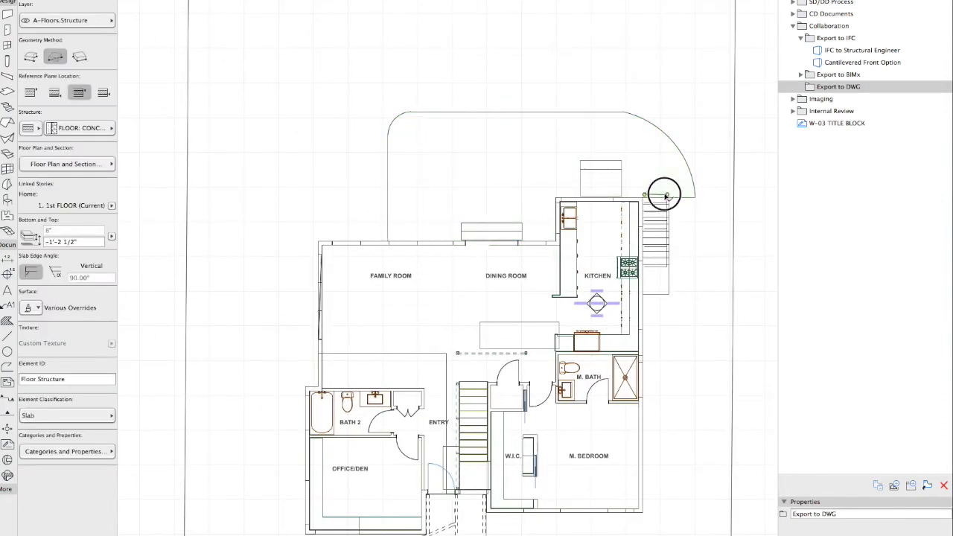
{"action": "left_click", "coordinate": [662, 197]}
{"action": "left_click", "coordinate": [660, 201]}
{"action": "left_click", "coordinate": [677, 214]}
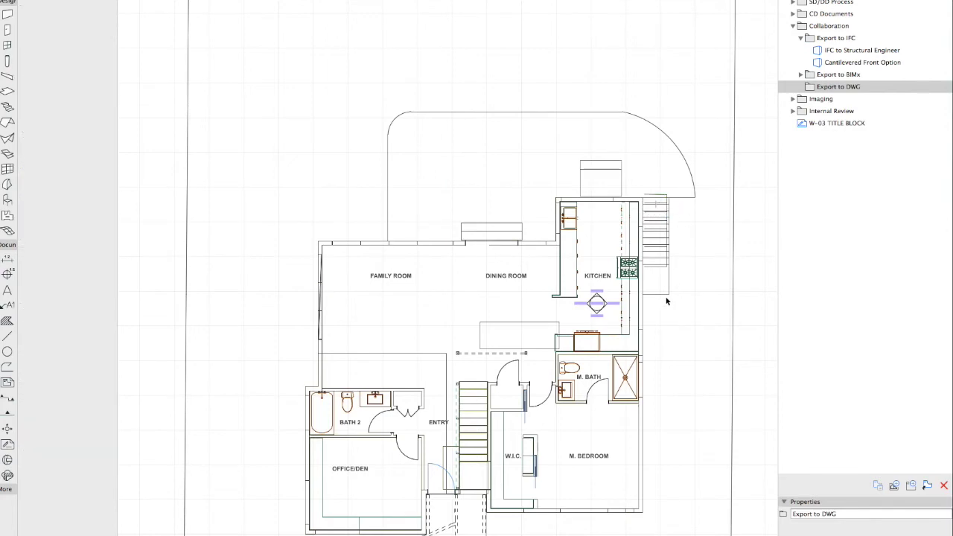
{"action": "middle_click_drag", "start_coordinate": [665, 298], "coordinate": [645, 183]}
{"action": "left_click", "coordinate": [472, 134]}
{"action": "left_click", "coordinate": [541, 212]}
{"action": "middle_click_drag", "start_coordinate": [457, 266], "coordinate": [495, 308]}
Save the current first-floor plan as a view named 1st FLOOR in the Export to DWG folder
{"action": "right_click", "coordinate": [823, 88]}
{"action": "left_click", "coordinate": [853, 90]}
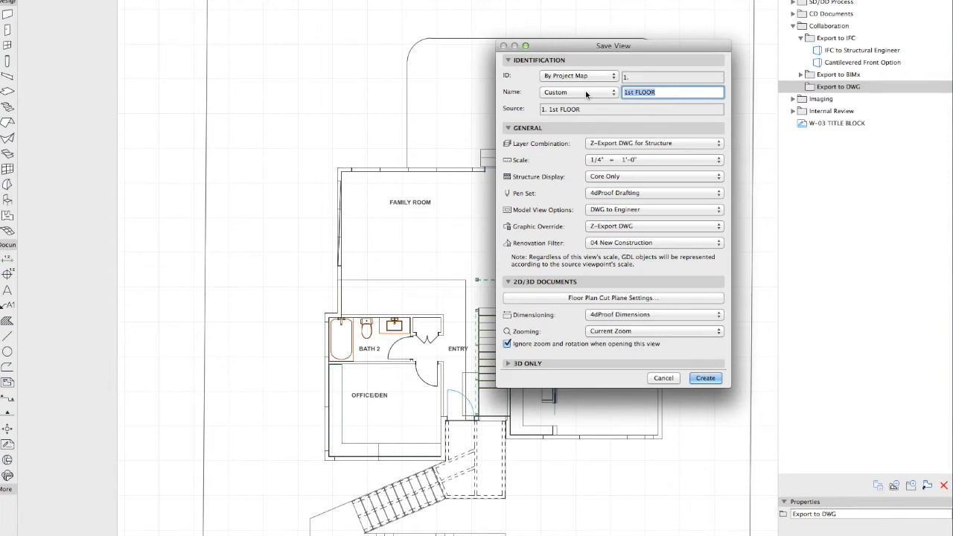
{"action": "key", "text": "Return"}
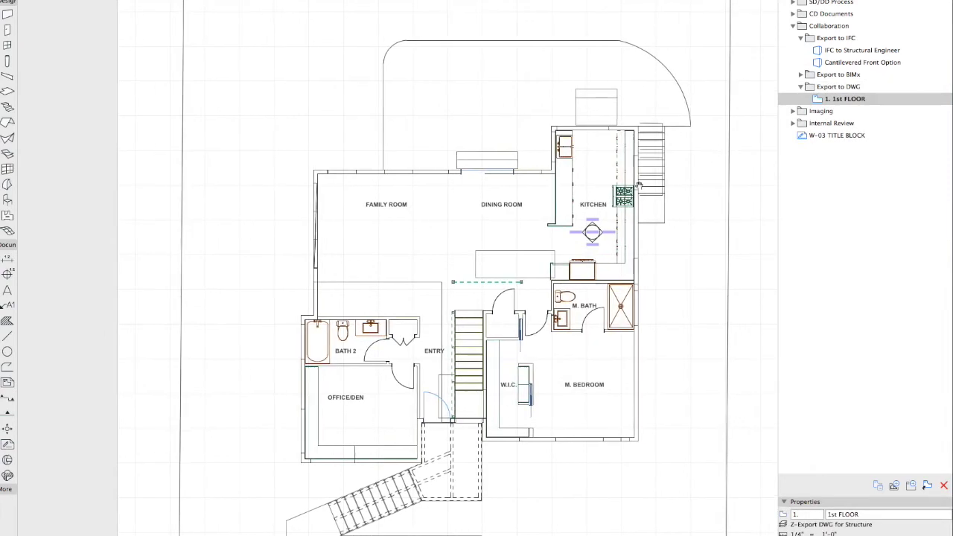
Switch to the basement story and save it as a view named BASEMENT in the Export to DWG folder
{"action": "key", "text": "super+Down"}
{"action": "right_click", "coordinate": [826, 88]}
{"action": "left_click", "coordinate": [863, 94]}
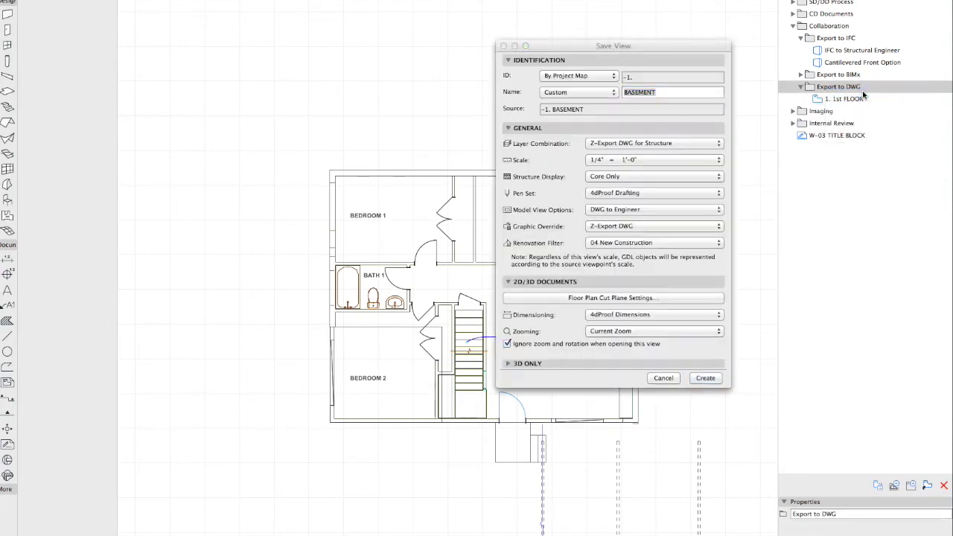
{"action": "key", "text": "Return"}
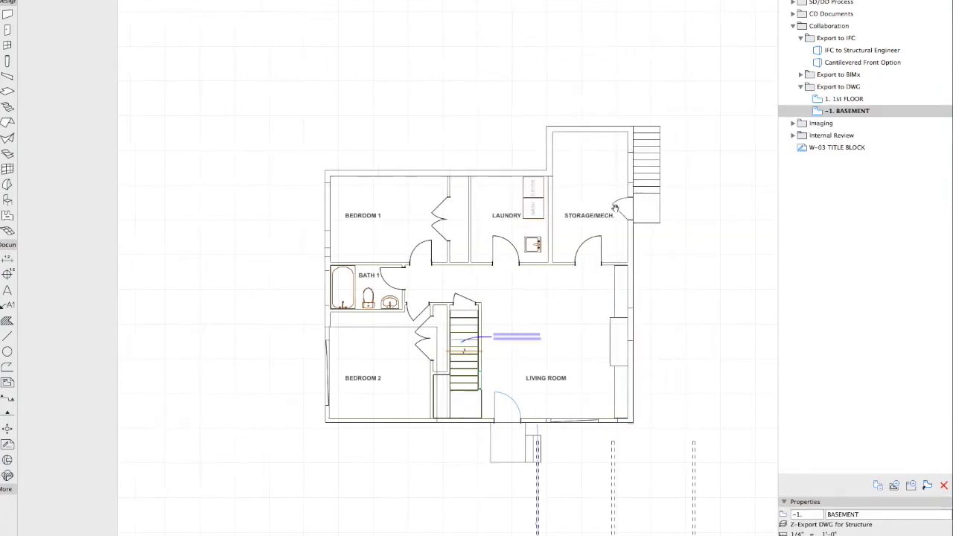
Switch to the roof story and turn on the A-Roof Accessory and Finish layers in the Z-Export DWG for Structure combination
{"action": "double_click", "coordinate": [869, 109]}
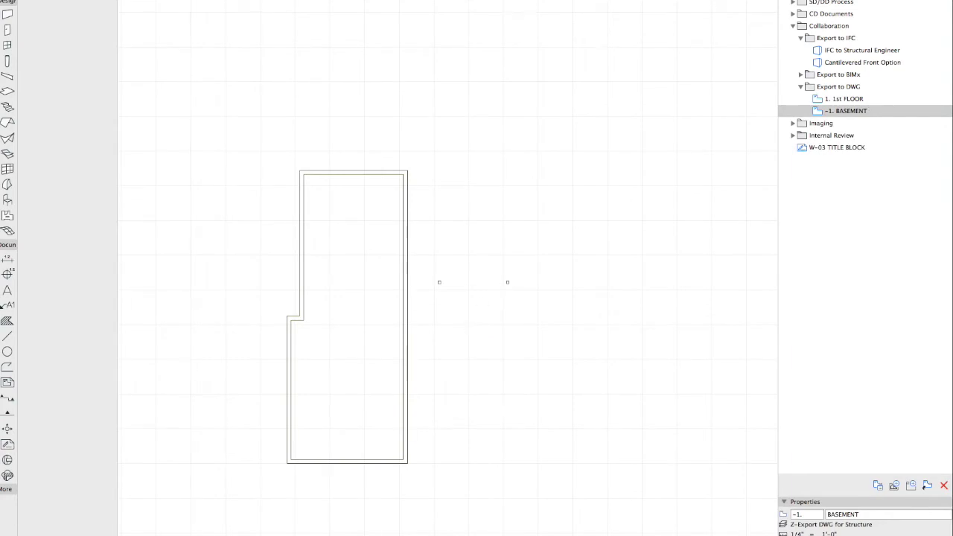
{"action": "key", "text": "super+l"}
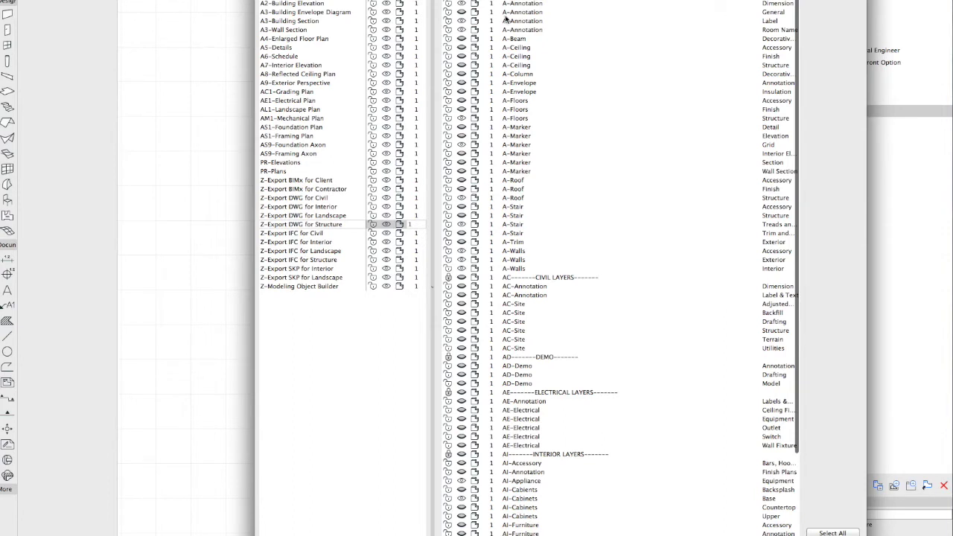
{"action": "left_click", "coordinate": [464, 186]}
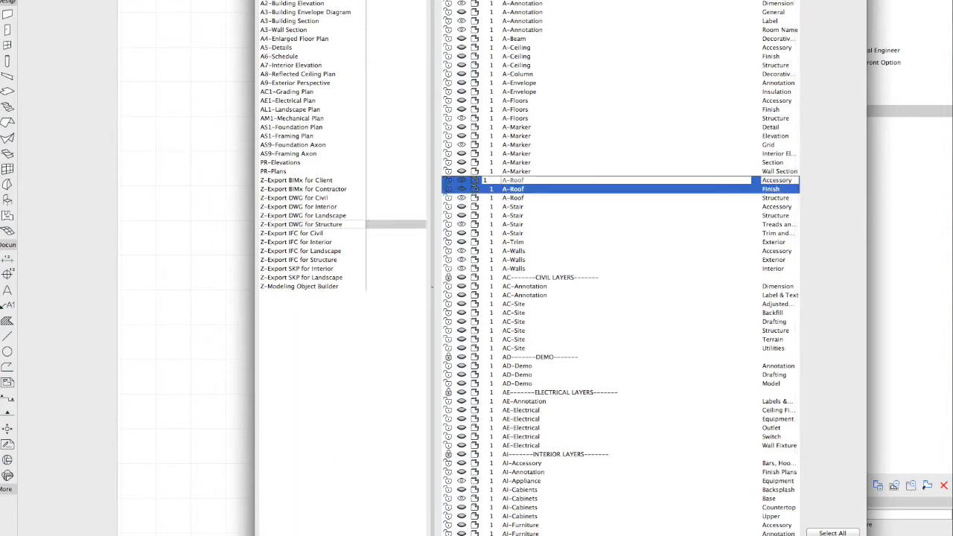
{"action": "key", "text": "Escape"}
{"action": "middle_click_drag", "start_coordinate": [449, 308], "coordinate": [488, 319]}
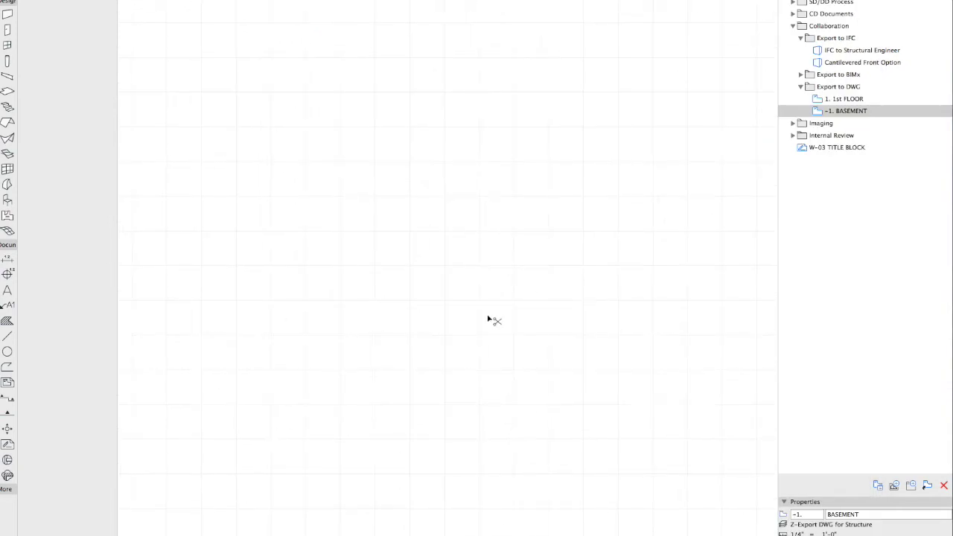
{"action": "key", "text": "super+l"}
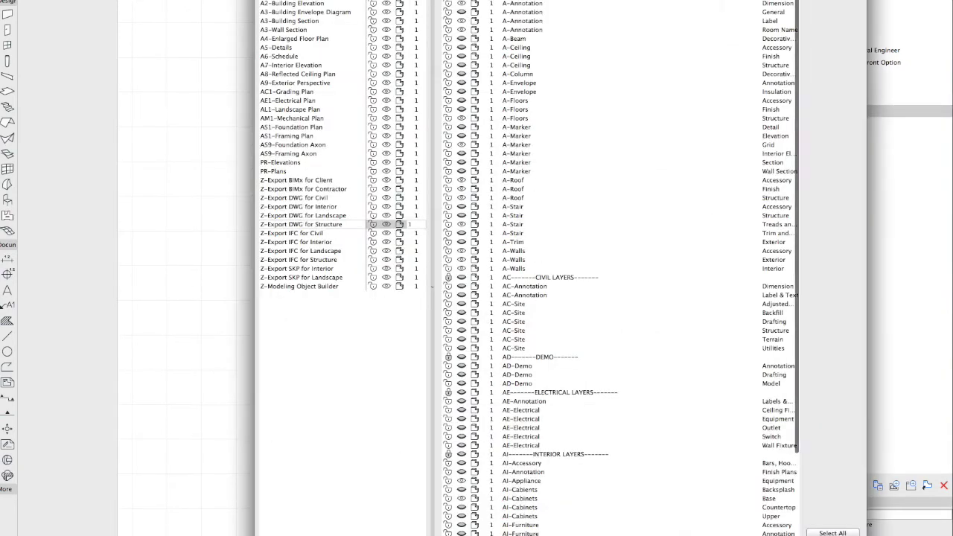
{"action": "key", "text": "Return"}
Move the roof elements to the A-Roof.Structure layer and return to the Z-Export DWG for Structure layer combination
{"action": "left_click", "coordinate": [598, 271]}
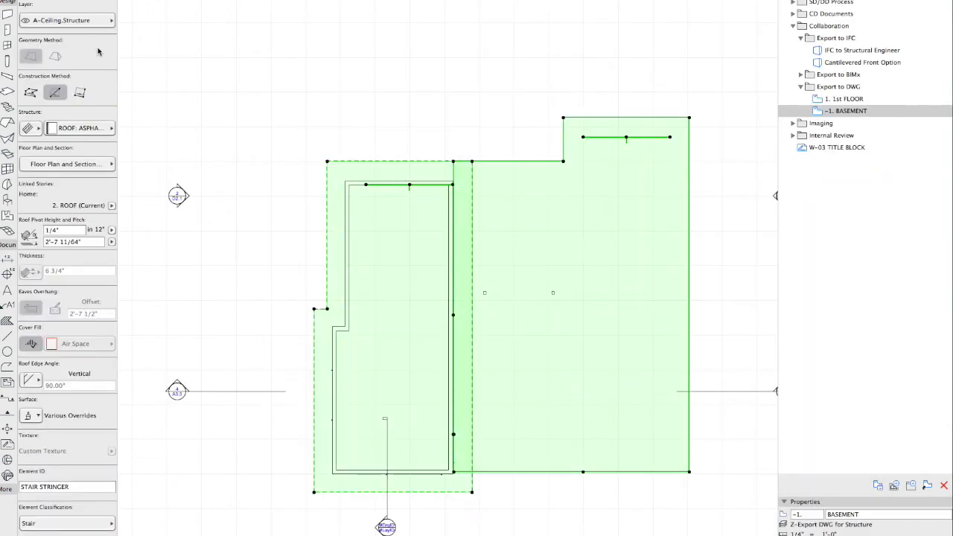
{"action": "left_click", "coordinate": [79, 26]}
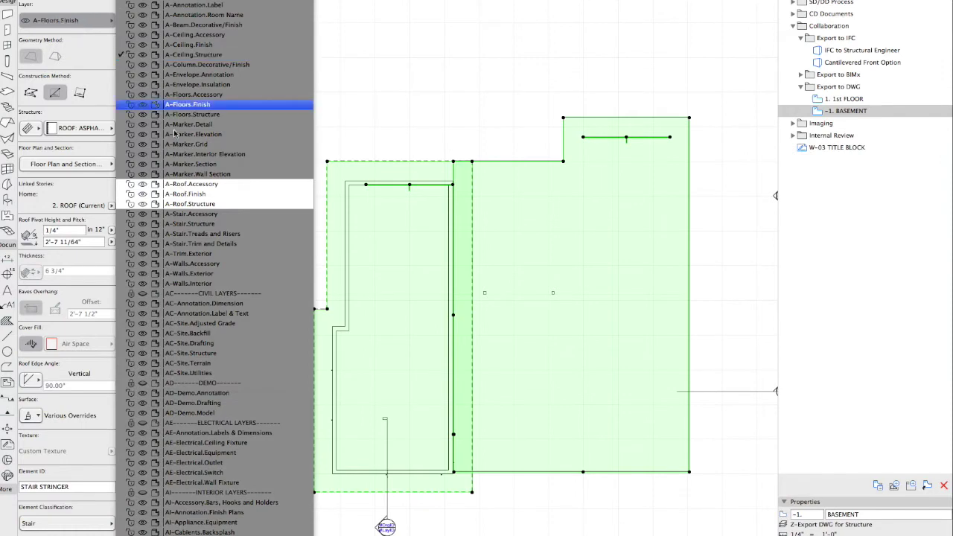
{"action": "left_click", "coordinate": [230, 195]}
{"action": "left_click", "coordinate": [224, 204]}
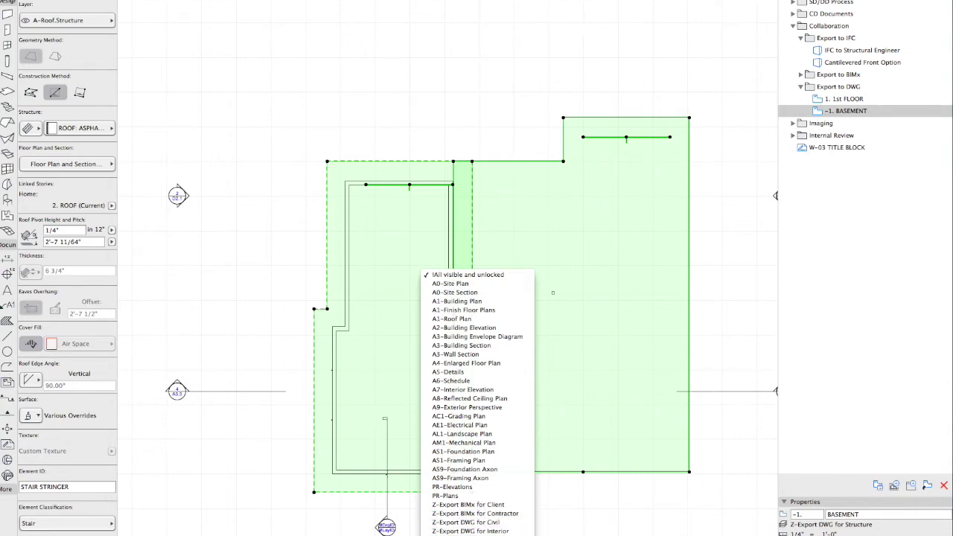
{"action": "left_click", "coordinate": [519, 535]}
{"action": "key", "text": "Escape"}
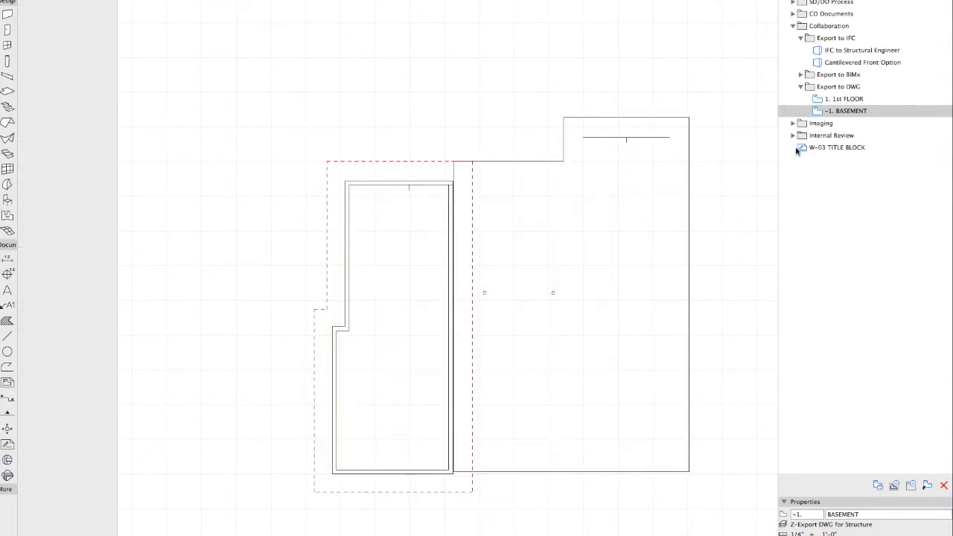
Save the current roof plan as a view named ROOF in the Export to DWG folder
{"action": "right_click", "coordinate": [839, 89]}
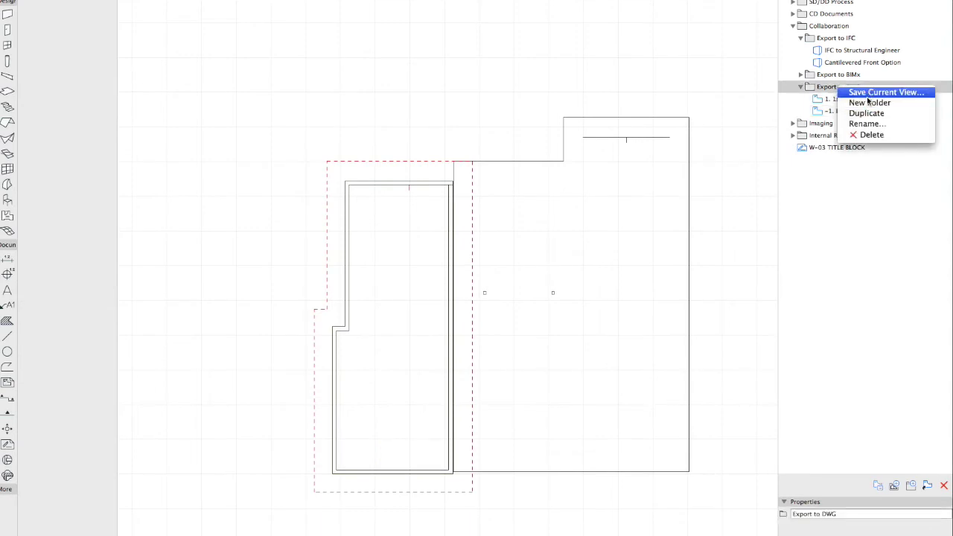
{"action": "left_click", "coordinate": [869, 93]}
{"action": "key", "text": "Return"}
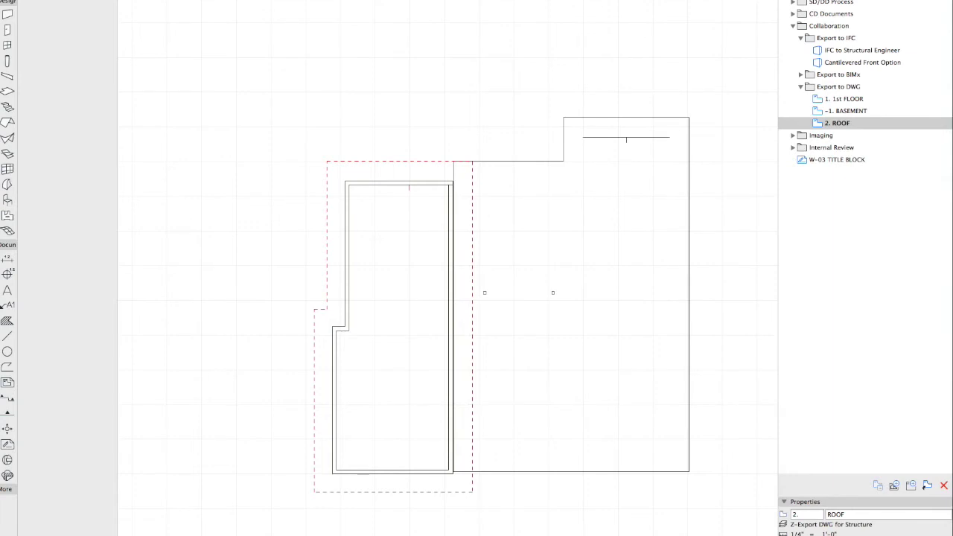
Show the list of publisher sets and open the Views to DWG (Model Space) set
{"action": "left_click", "coordinate": [838, 2]}
{"action": "left_click", "coordinate": [944, 2]}
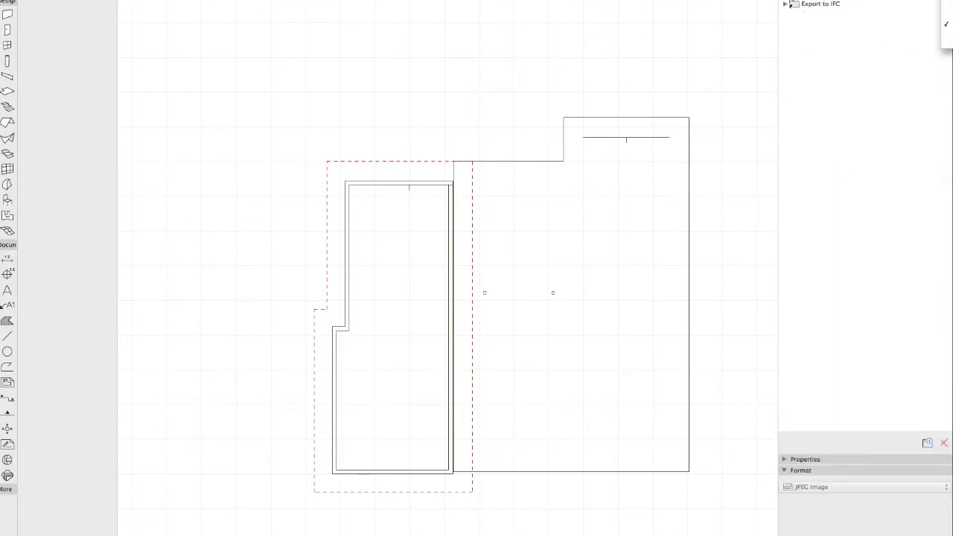
{"action": "left_click", "coordinate": [803, 2]}
{"action": "left_click", "coordinate": [945, 2]}
{"action": "left_click", "coordinate": [946, 2]}
{"action": "left_click", "coordinate": [944, 2]}
{"action": "left_click", "coordinate": [946, 15]}
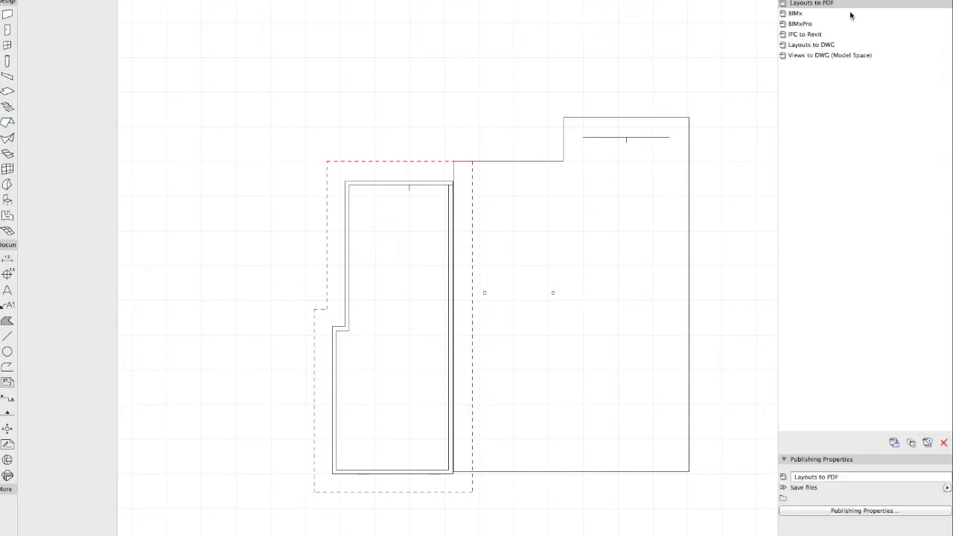
{"action": "left_click", "coordinate": [805, 56]}
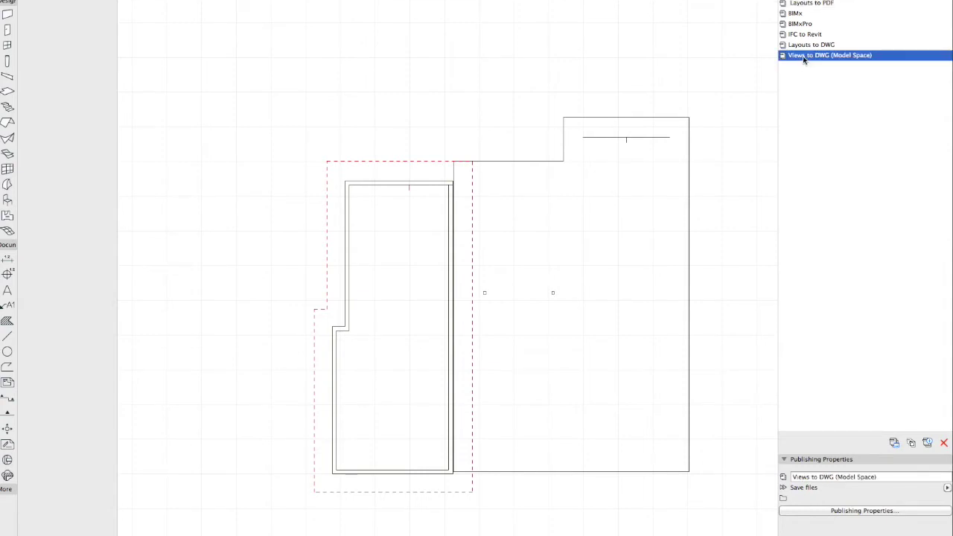
{"action": "double_click", "coordinate": [803, 56]}
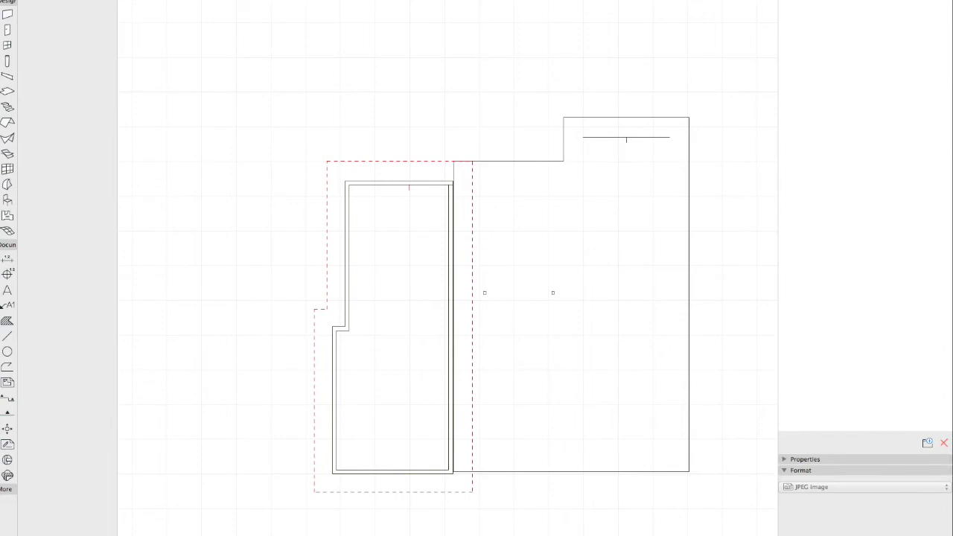
Open the Organizer and add the Export to DWG folder as a shortcut to the Views to DWG (Model Space) publisher set
{"action": "left_click", "coordinate": [856, 0]}
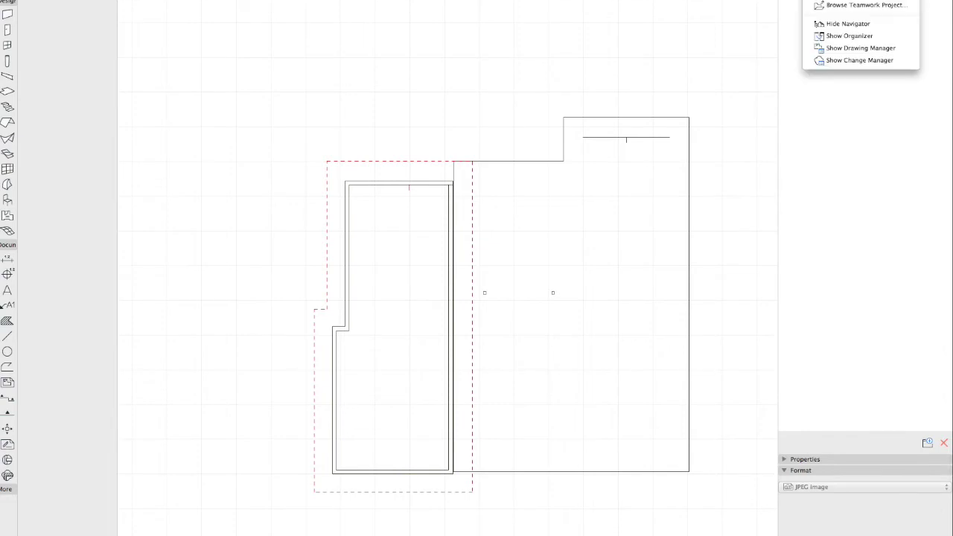
{"action": "left_click", "coordinate": [881, 40]}
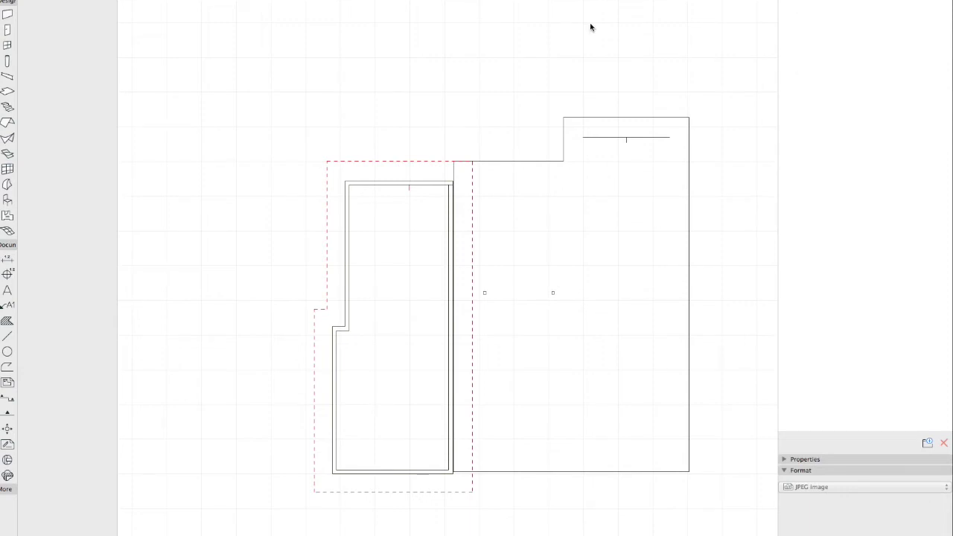
{"action": "left_click", "coordinate": [552, 4]}
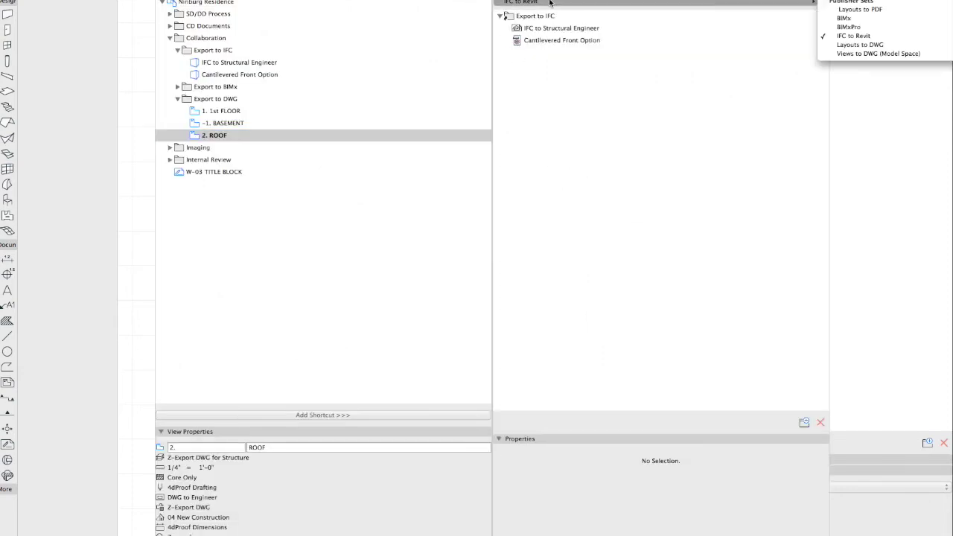
{"action": "left_click", "coordinate": [854, 54]}
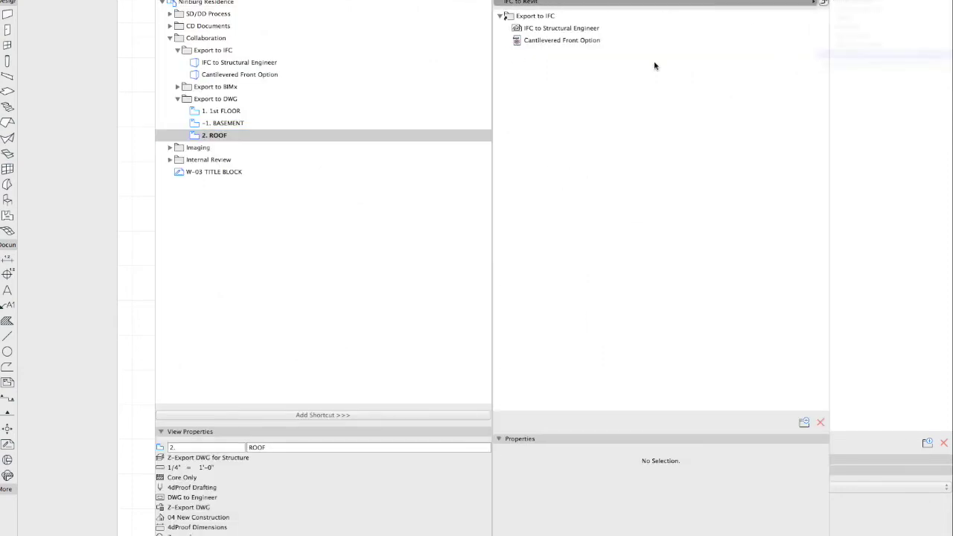
{"action": "left_click", "coordinate": [195, 99]}
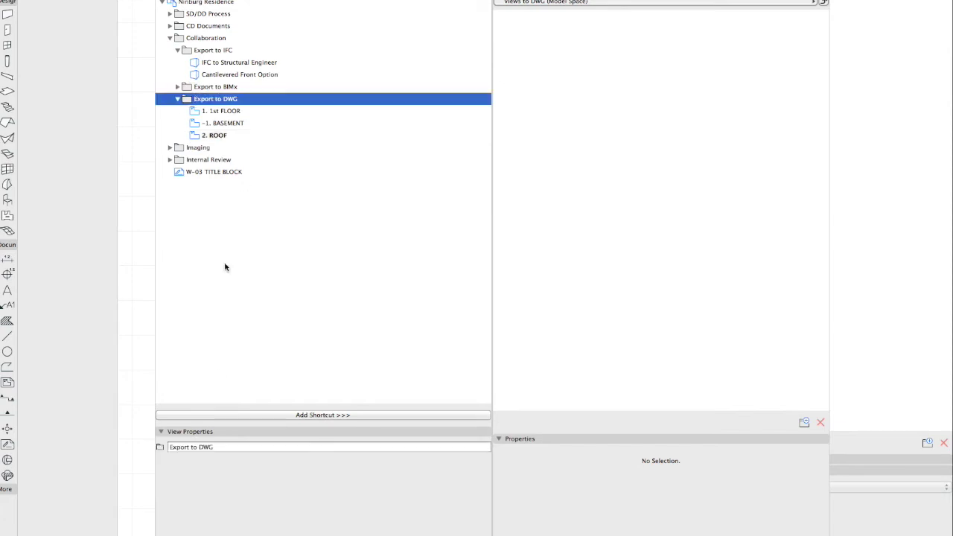
{"action": "left_click", "coordinate": [284, 414]}
{"action": "left_click", "coordinate": [501, 16]}
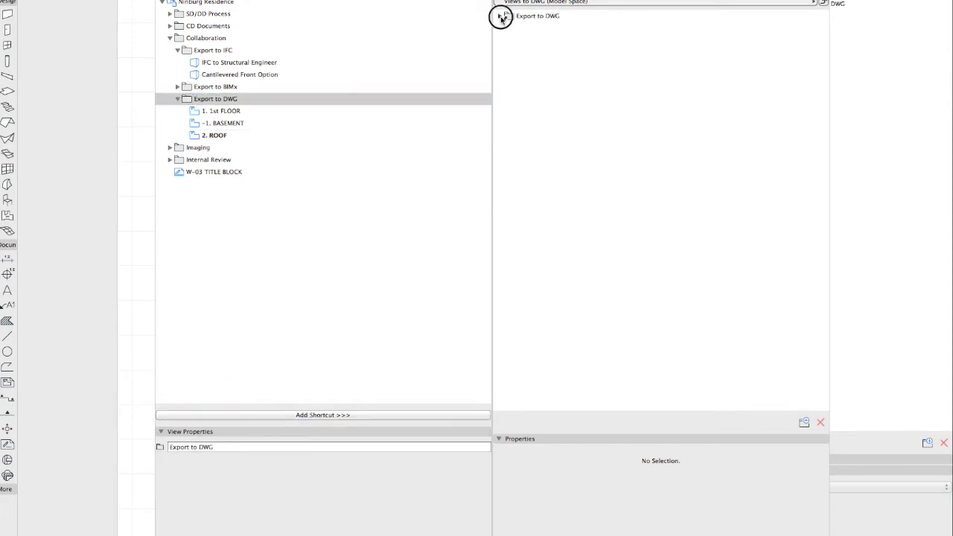
Set the publisher set's save path to the Desktop, keeping the Save files method and real folder structure
{"action": "left_click", "coordinate": [529, 16]}
{"action": "right_click", "coordinate": [529, 17]}
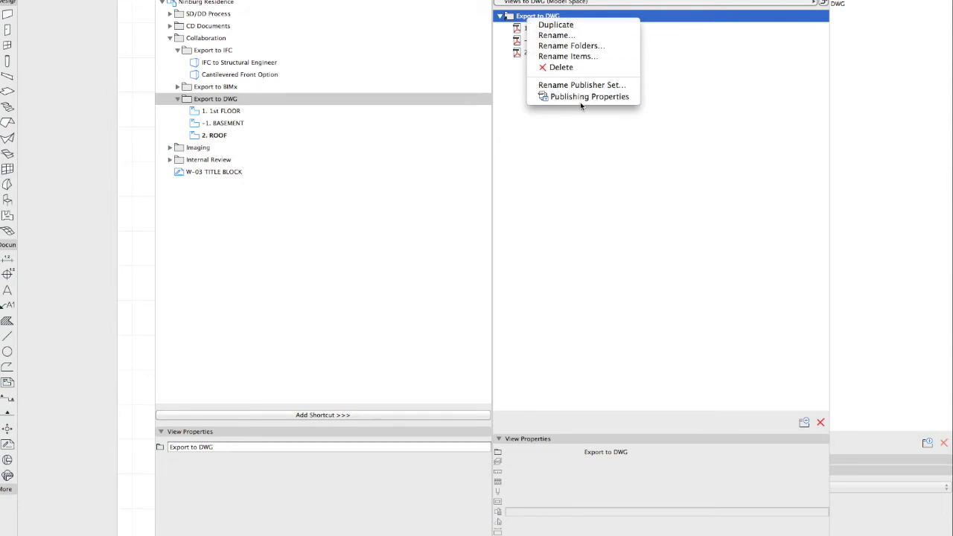
{"action": "left_click", "coordinate": [580, 100]}
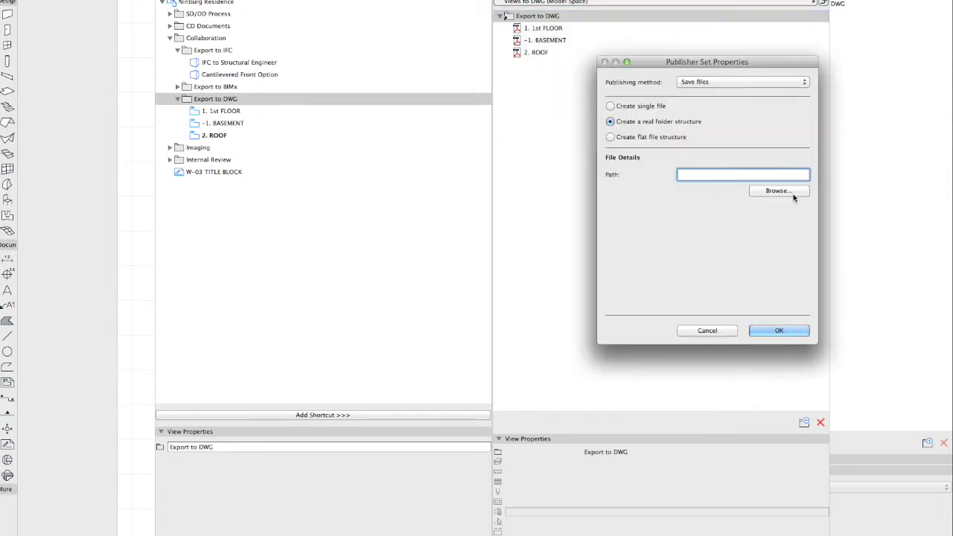
{"action": "left_click", "coordinate": [780, 194]}
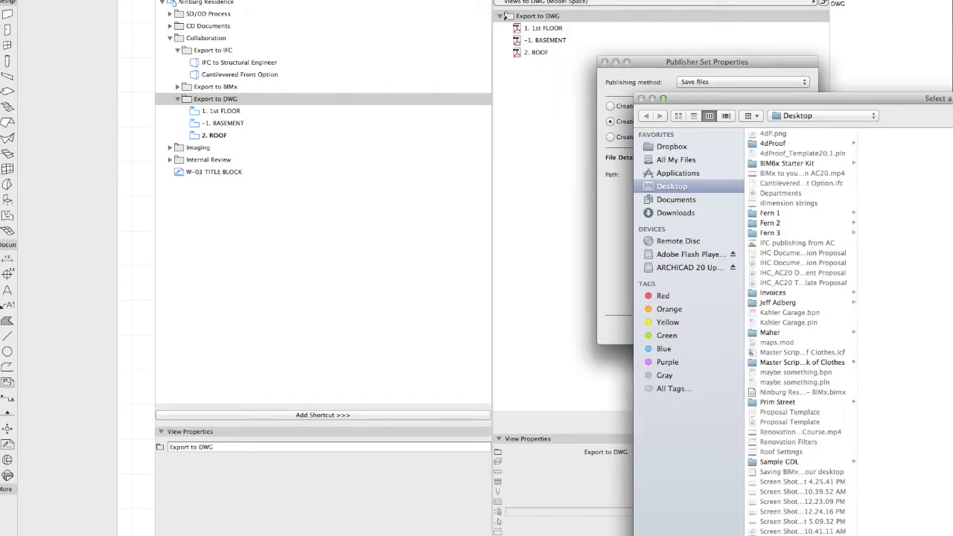
{"action": "key", "text": "Return"}
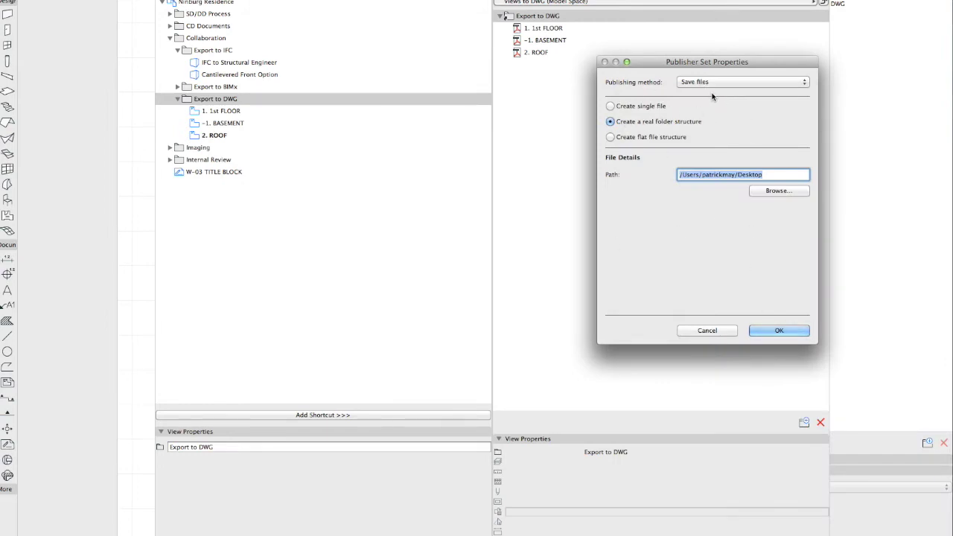
{"action": "left_click", "coordinate": [769, 335]}
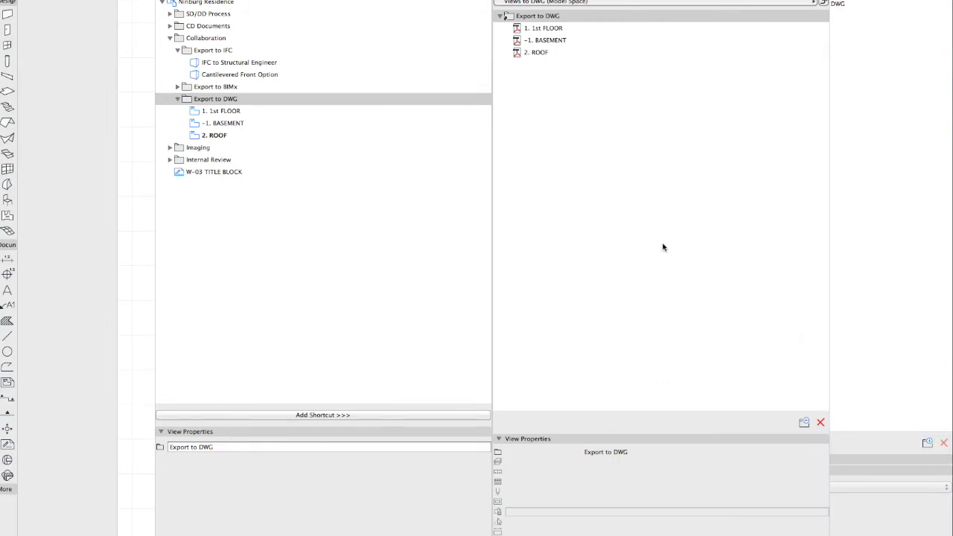
Set the output format of the 1st FLOOR, BASEMENT and ROOF publisher items to DWG
{"action": "left_click", "coordinate": [533, 28]}
{"action": "left_click", "coordinate": [535, 53], "text": "shift"}
{"action": "left_click", "coordinate": [558, 535]}
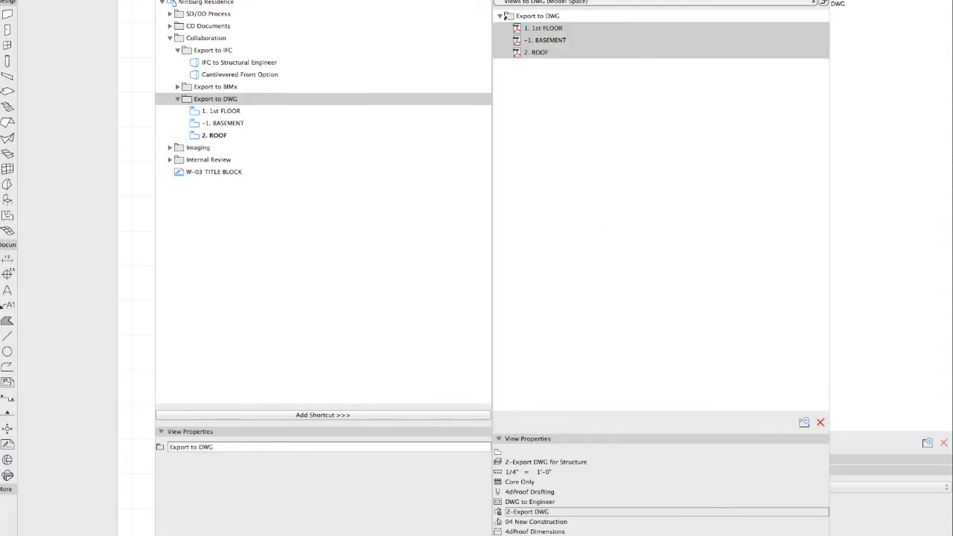
{"action": "left_click", "coordinate": [543, 489]}
{"action": "left_click", "coordinate": [537, 331]}
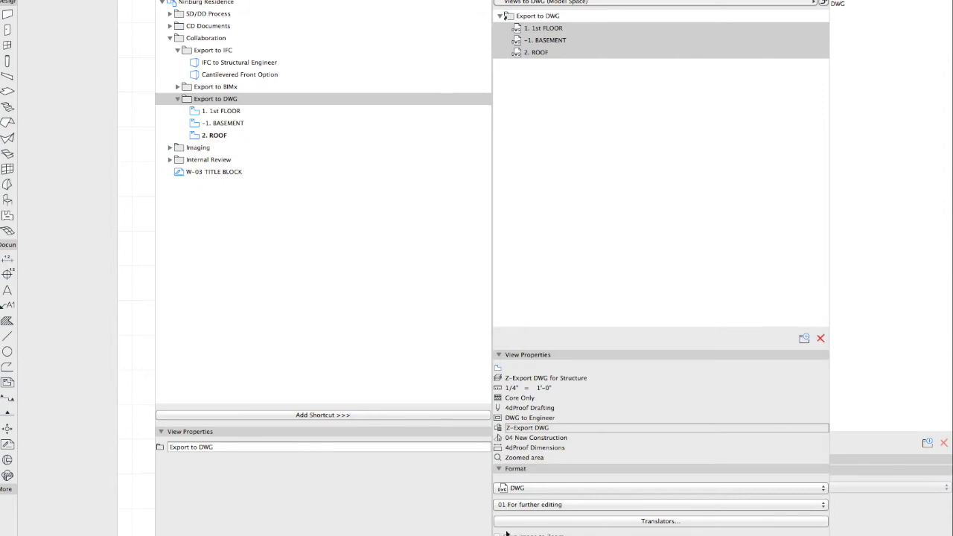
Review the available DWG translators and expand the settings, attributes and custom functions of 01 For further editing
{"action": "left_click", "coordinate": [530, 505]}
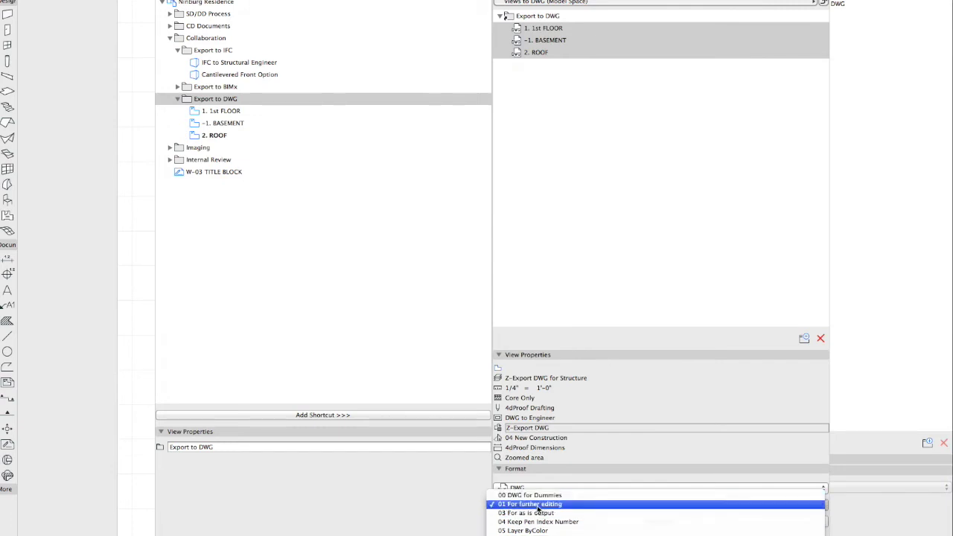
{"action": "left_click", "coordinate": [431, 506]}
{"action": "left_click", "coordinate": [582, 524]}
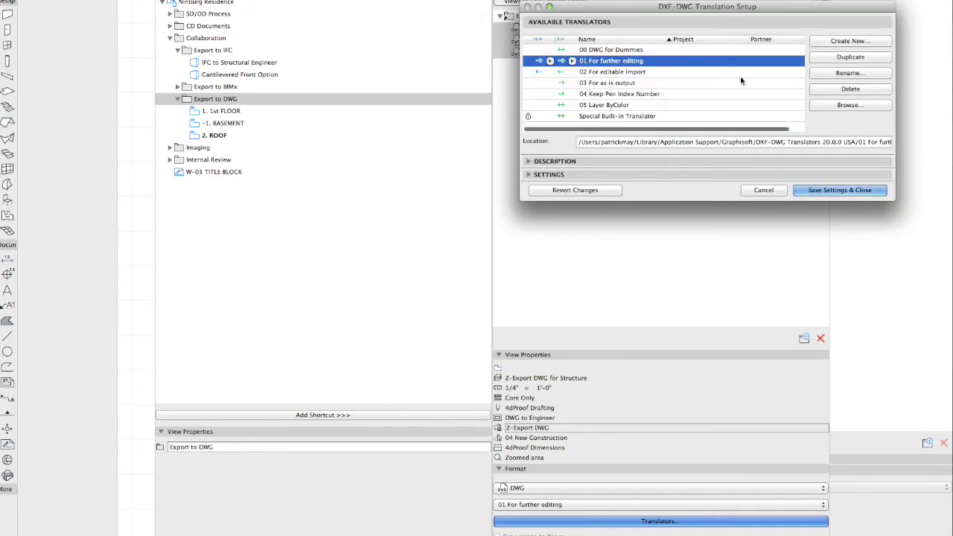
{"action": "left_click_drag", "start_coordinate": [712, 4], "coordinate": [426, 15]}
{"action": "left_click_drag", "start_coordinate": [609, 213], "coordinate": [621, 194]}
{"action": "left_click", "coordinate": [257, 185]}
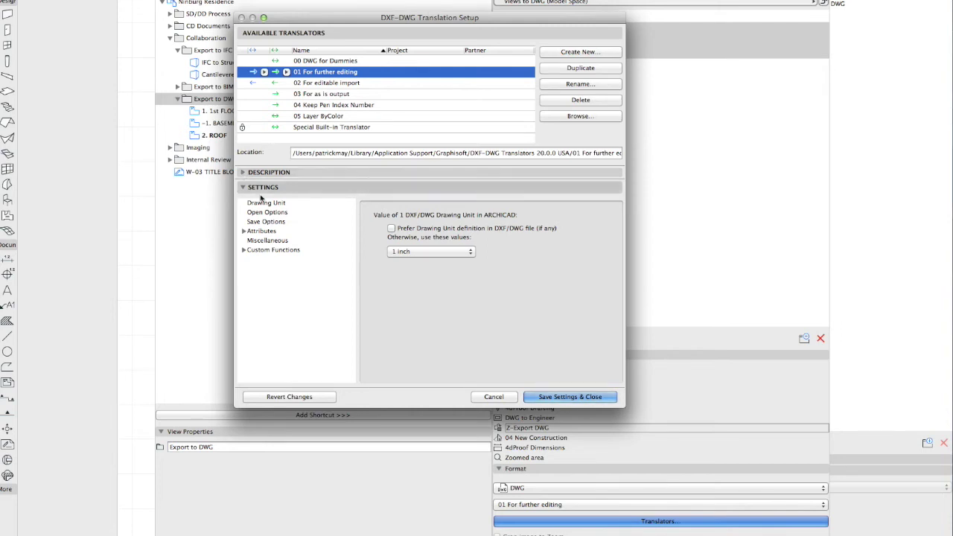
{"action": "left_click", "coordinate": [243, 231]}
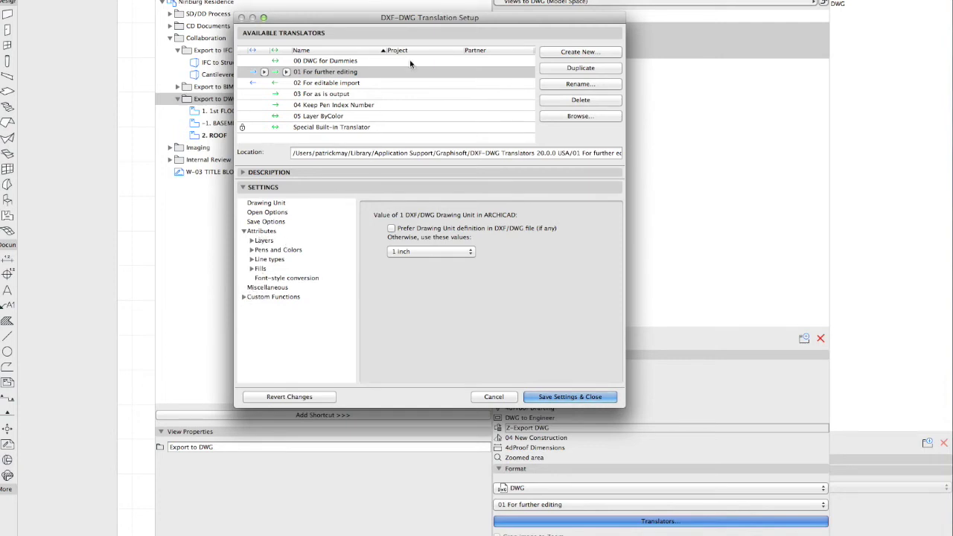
{"action": "left_click", "coordinate": [244, 297]}
In the translator's save options, place drawings into a single DXF/DWG file and save the layout into Model Space
{"action": "left_click", "coordinate": [265, 222]}
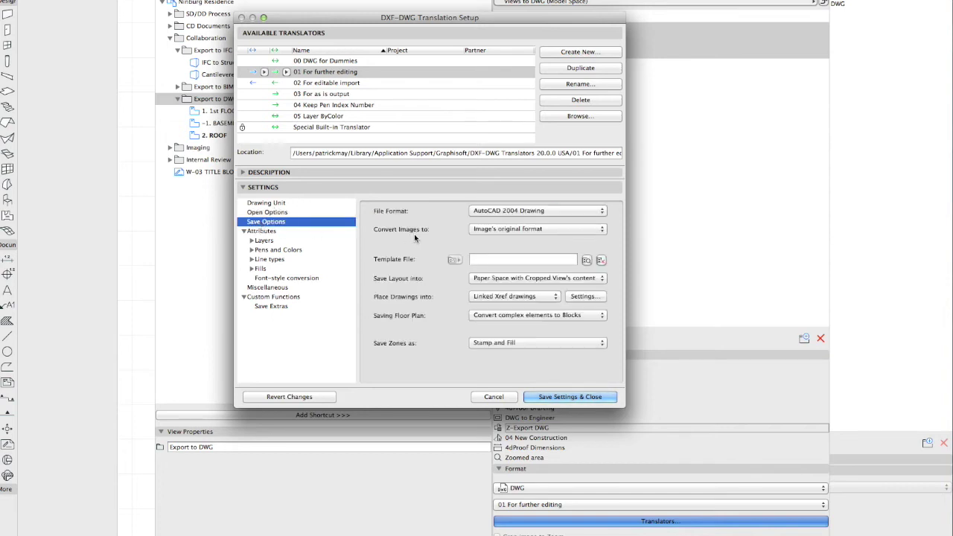
{"action": "left_click", "coordinate": [501, 280]}
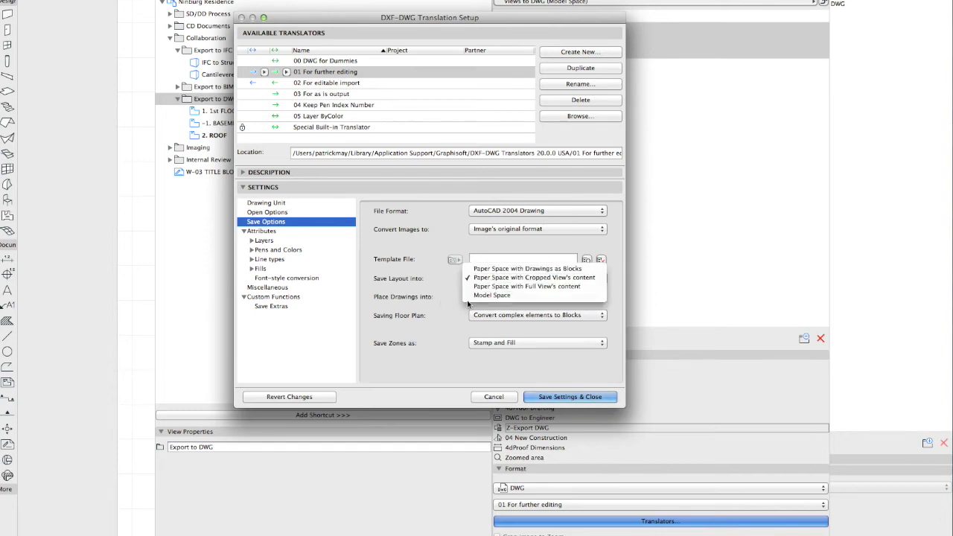
{"action": "left_click", "coordinate": [468, 302]}
{"action": "left_click", "coordinate": [485, 299]}
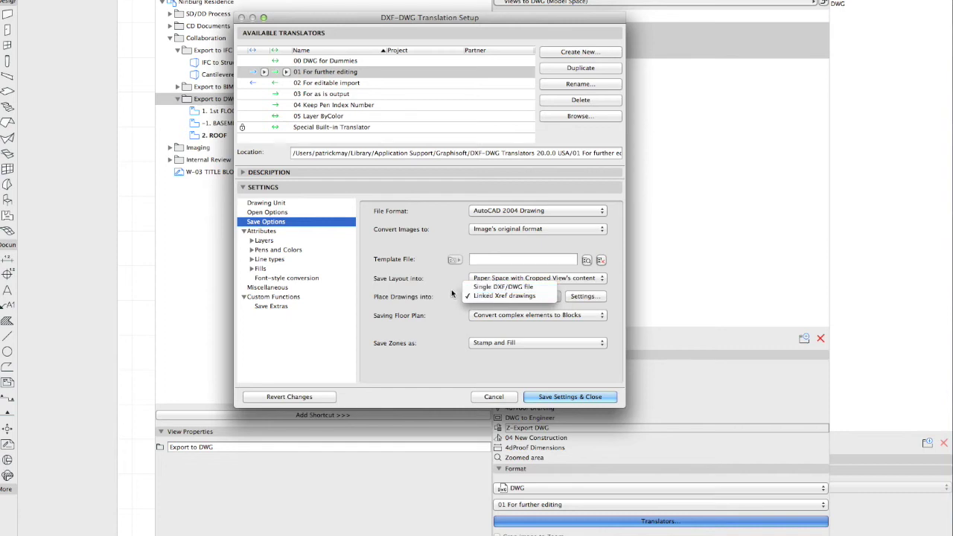
{"action": "left_click", "coordinate": [514, 289]}
{"action": "left_click", "coordinate": [501, 280]}
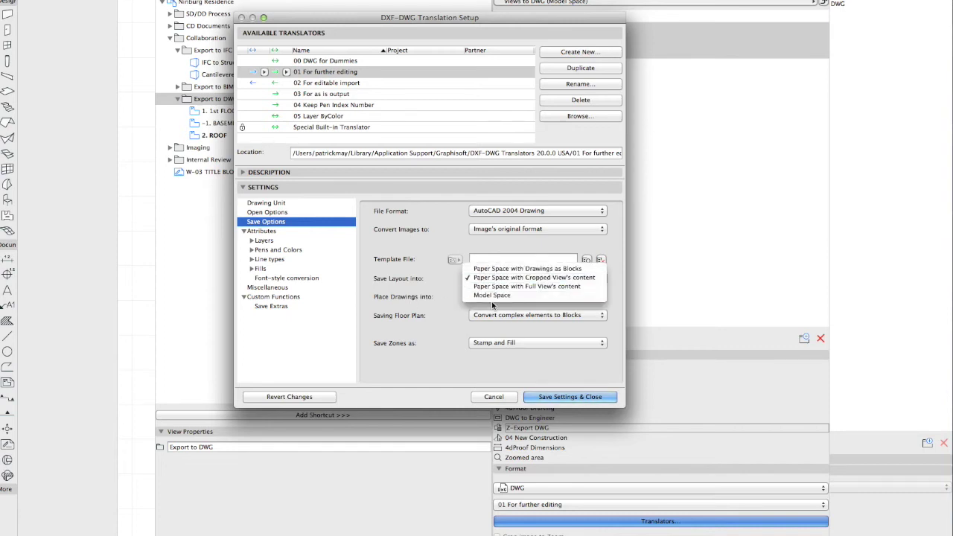
{"action": "left_click", "coordinate": [493, 295]}
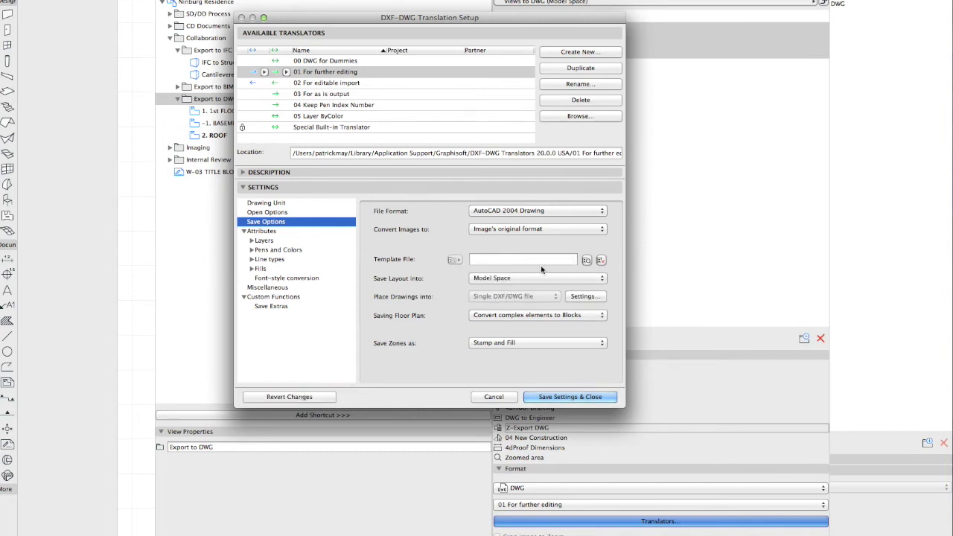
Try saving the layout into Paper Space with Cropped View's content as a single DXF/DWG file, and restore Model Space
{"action": "left_click", "coordinate": [489, 279]}
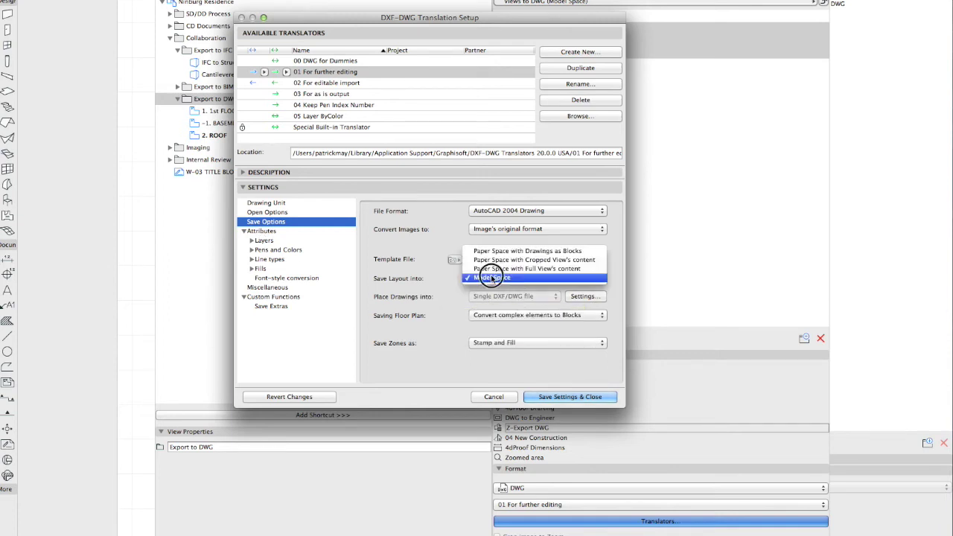
{"action": "left_click", "coordinate": [491, 278]}
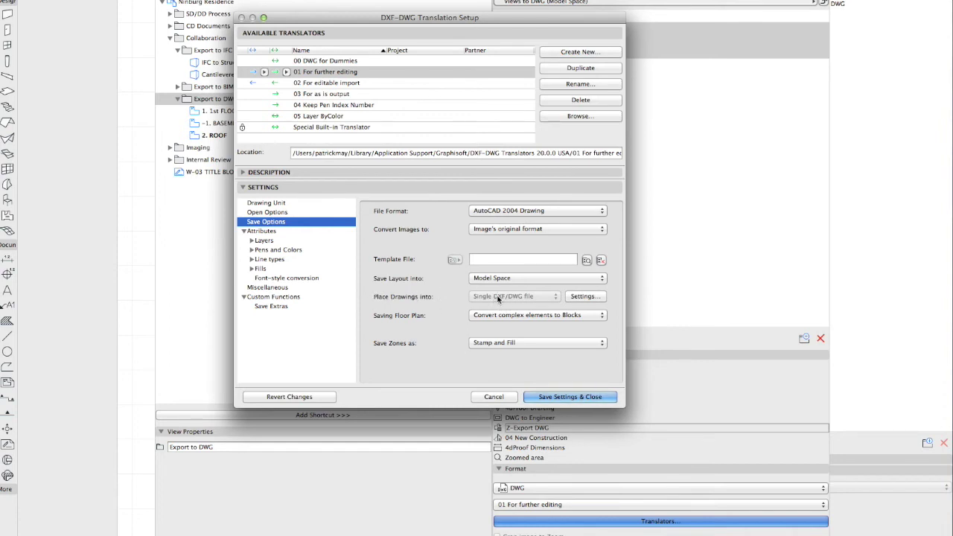
{"action": "left_click", "coordinate": [501, 282]}
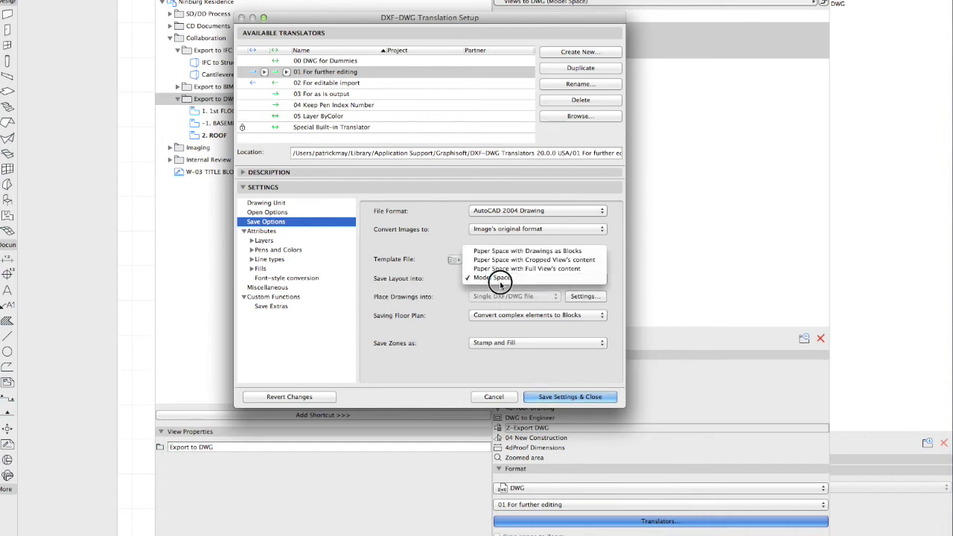
{"action": "left_click", "coordinate": [496, 259]}
{"action": "left_click", "coordinate": [496, 301]}
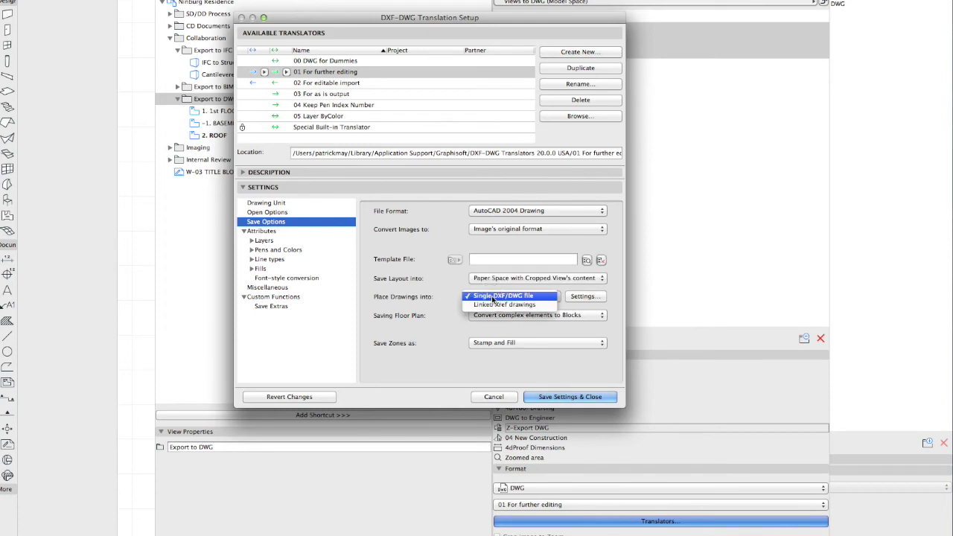
{"action": "left_click", "coordinate": [491, 295]}
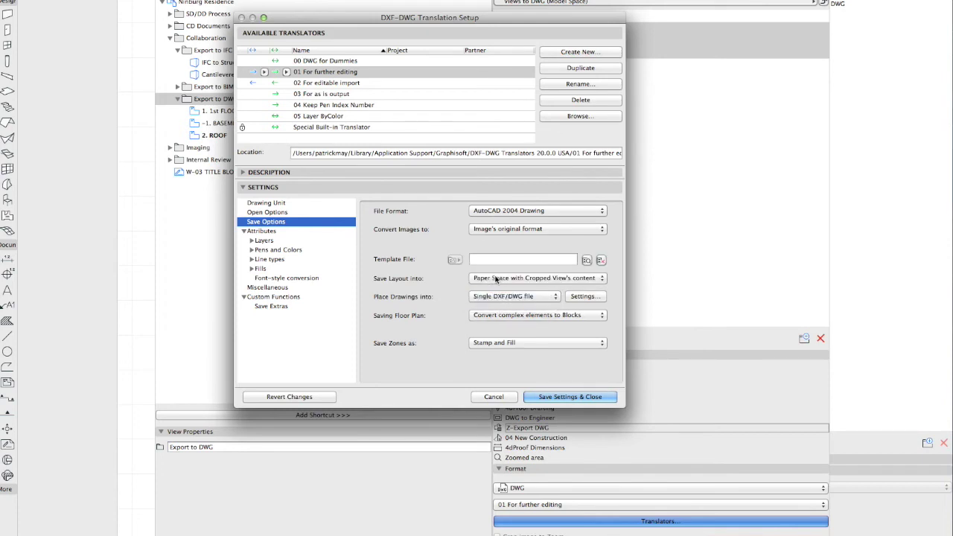
{"action": "left_click", "coordinate": [499, 279]}
{"action": "left_click", "coordinate": [494, 300]}
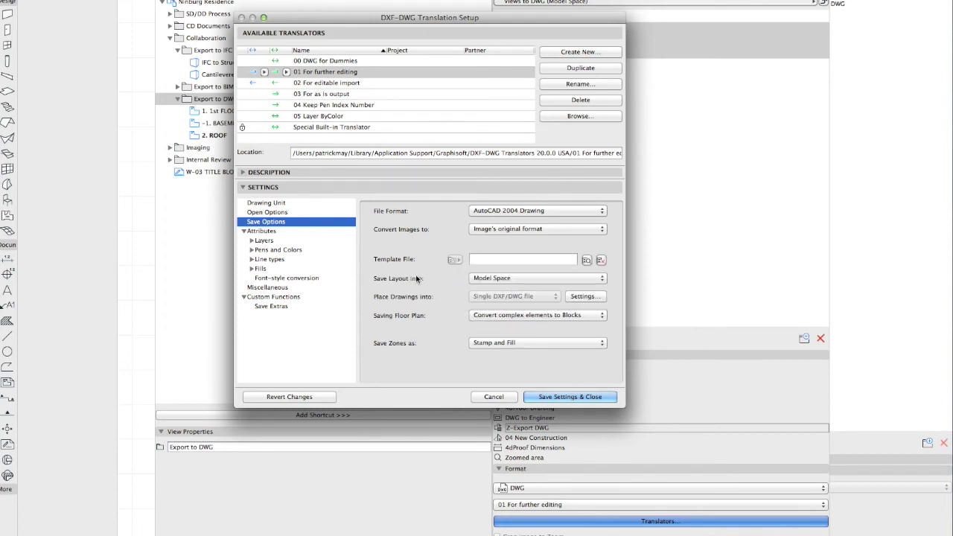
Examine the translator's layer methods, custom layers, layer name conversion and pen-based layer name settings
{"action": "left_click", "coordinate": [251, 241]}
{"action": "left_click", "coordinate": [289, 251]}
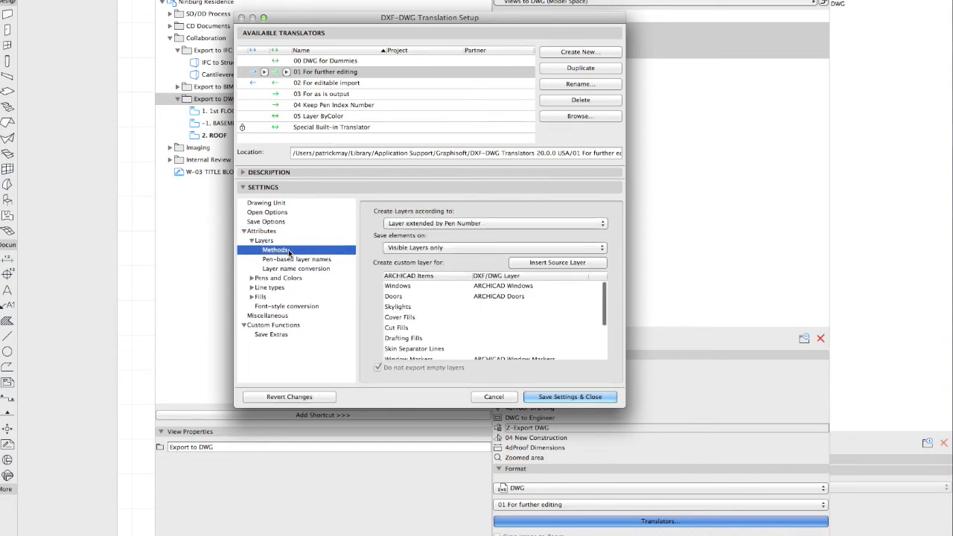
{"action": "scroll", "coordinate": [414, 307], "scroll_direction": "down", "scroll_amount": 5}
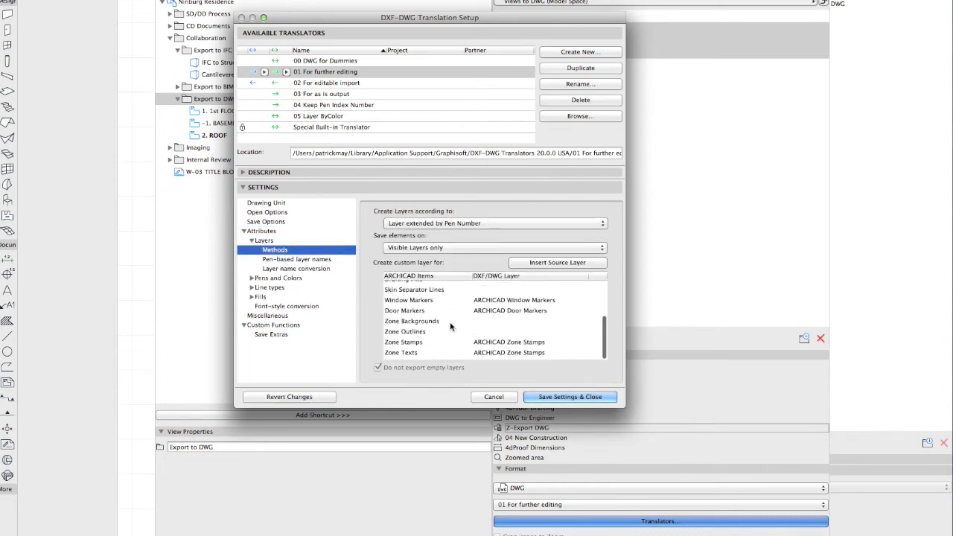
{"action": "scroll", "coordinate": [413, 308], "scroll_direction": "up", "scroll_amount": 5}
{"action": "left_click", "coordinate": [277, 268]}
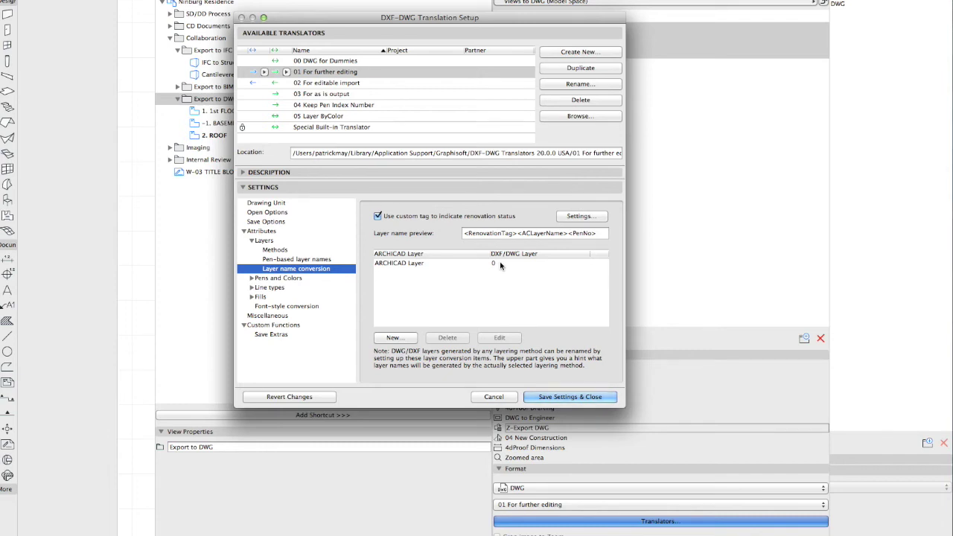
{"action": "left_click", "coordinate": [268, 260]}
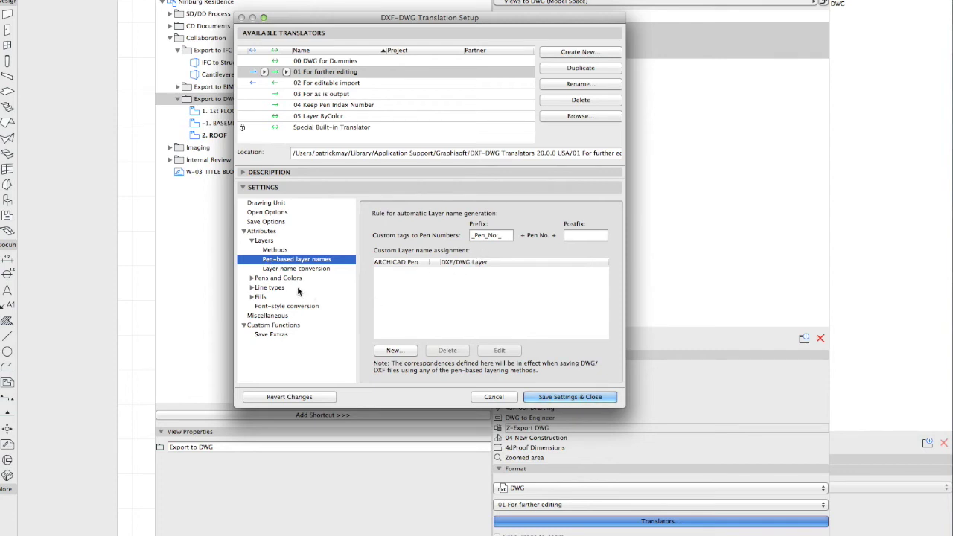
Examine the translator's pen-color conversion table and its line type method settings
{"action": "left_click", "coordinate": [253, 278]}
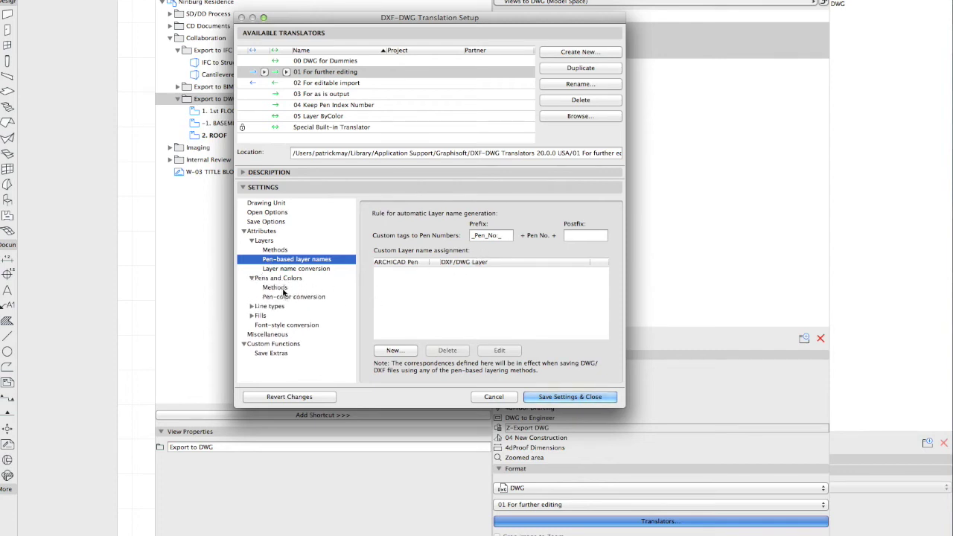
{"action": "left_click", "coordinate": [284, 296]}
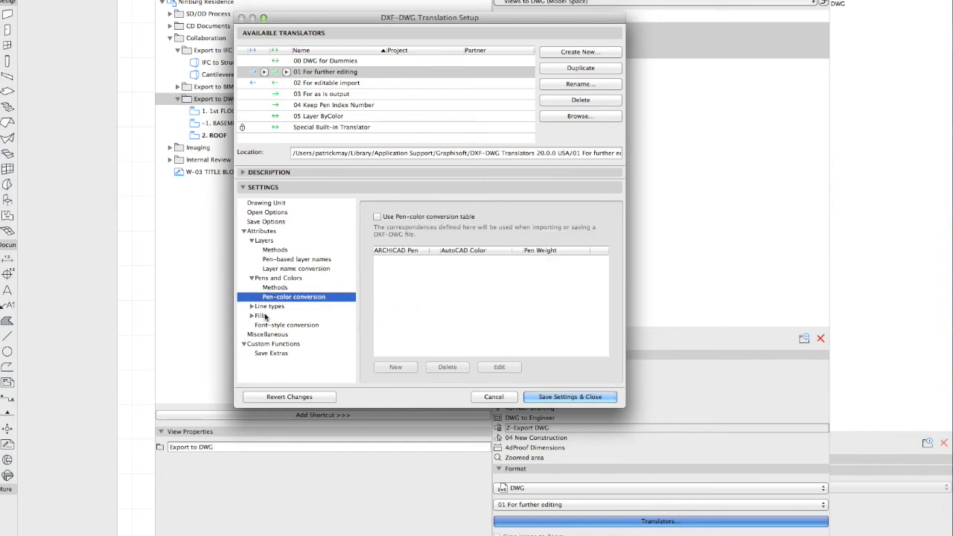
{"action": "left_click", "coordinate": [252, 307]}
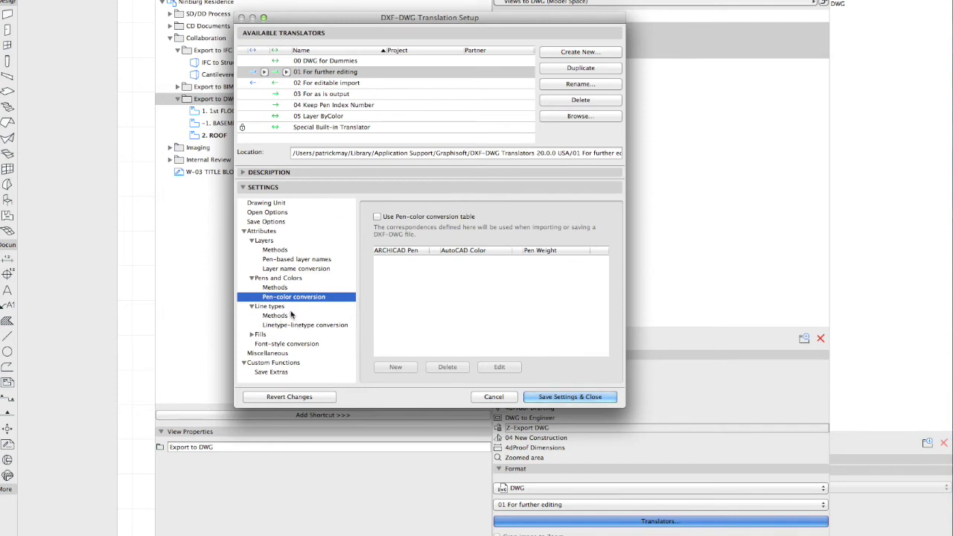
{"action": "left_click", "coordinate": [275, 315]}
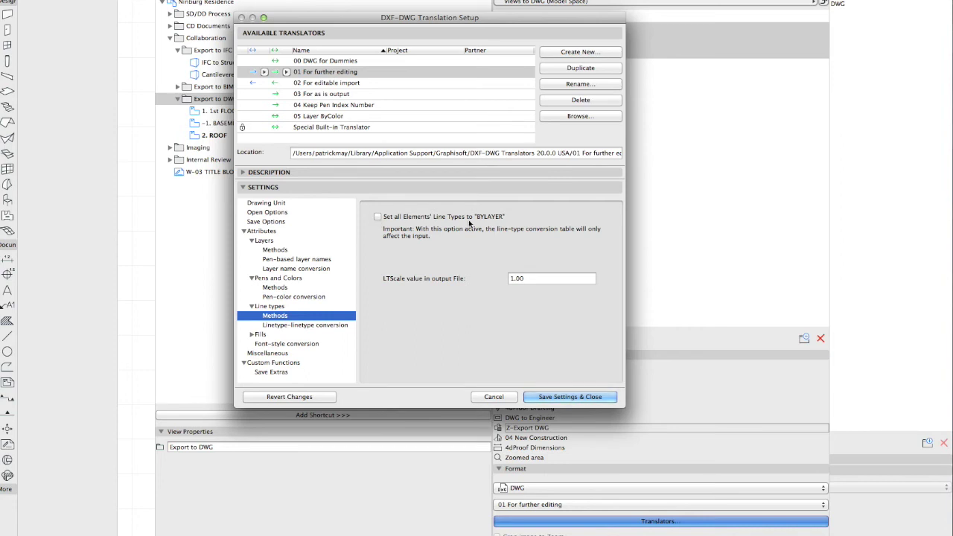
Examine the translator's fill-hatch conversion, font-style conversion and miscellaneous settings
{"action": "left_click", "coordinate": [252, 335]}
{"action": "scroll", "coordinate": [285, 344], "scroll_direction": "down", "scroll_amount": 1}
{"action": "left_click", "coordinate": [286, 347]}
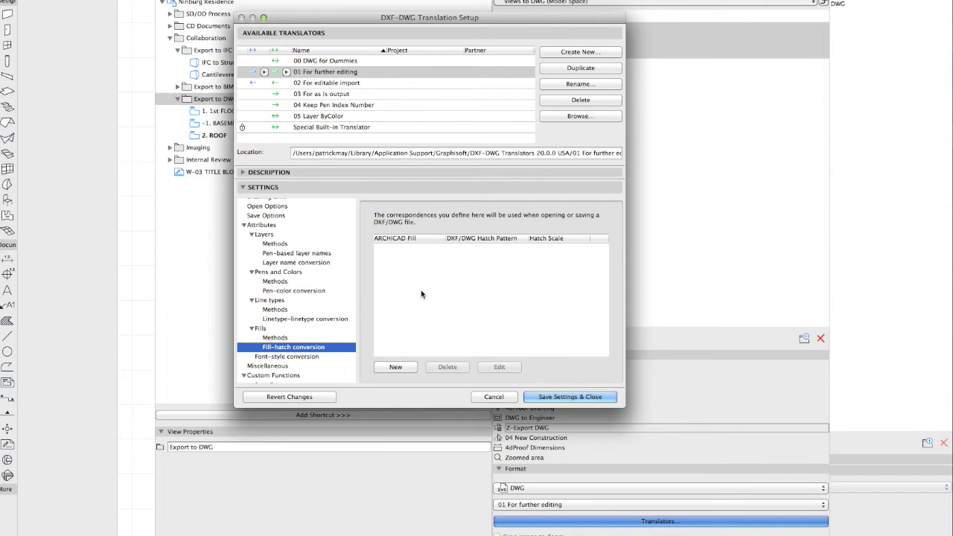
{"action": "scroll", "coordinate": [304, 335], "scroll_direction": "down", "scroll_amount": 1}
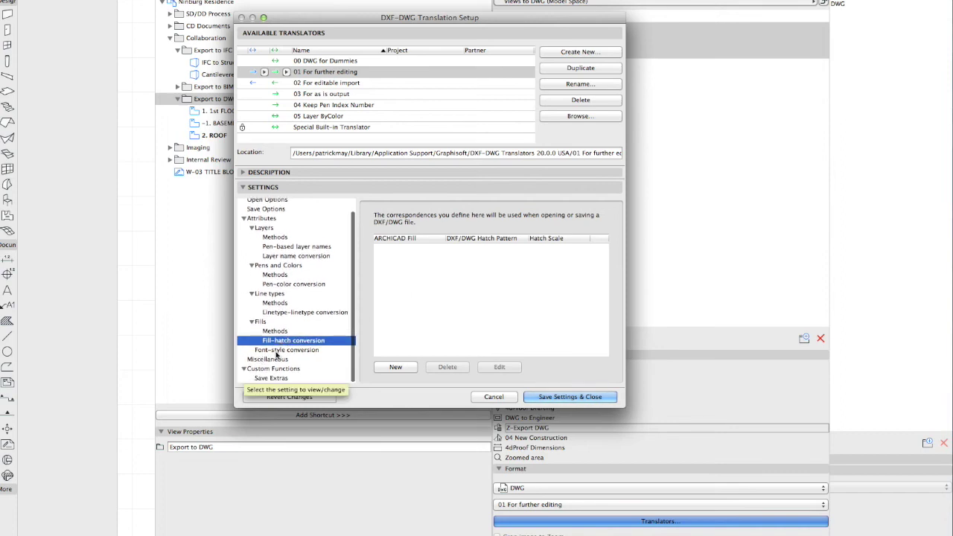
{"action": "left_click", "coordinate": [274, 353]}
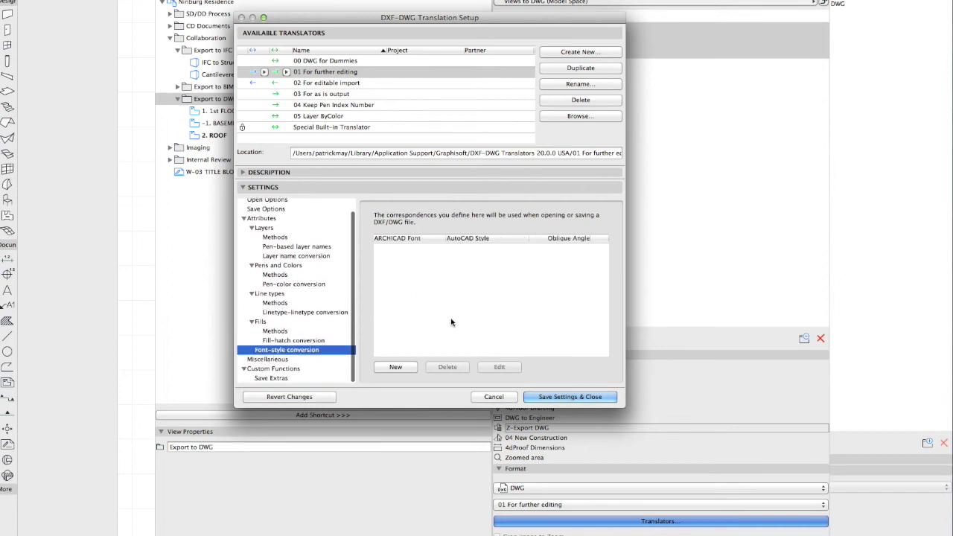
{"action": "left_click", "coordinate": [262, 360]}
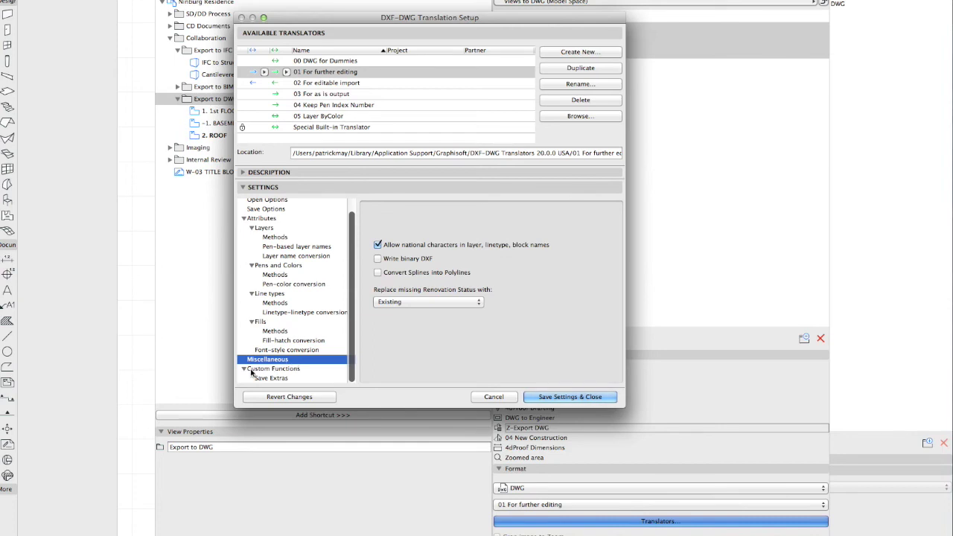
In the Save Extras custom functions, turn on Convert Labels to Leaders and save the translator settings
{"action": "left_click", "coordinate": [266, 378]}
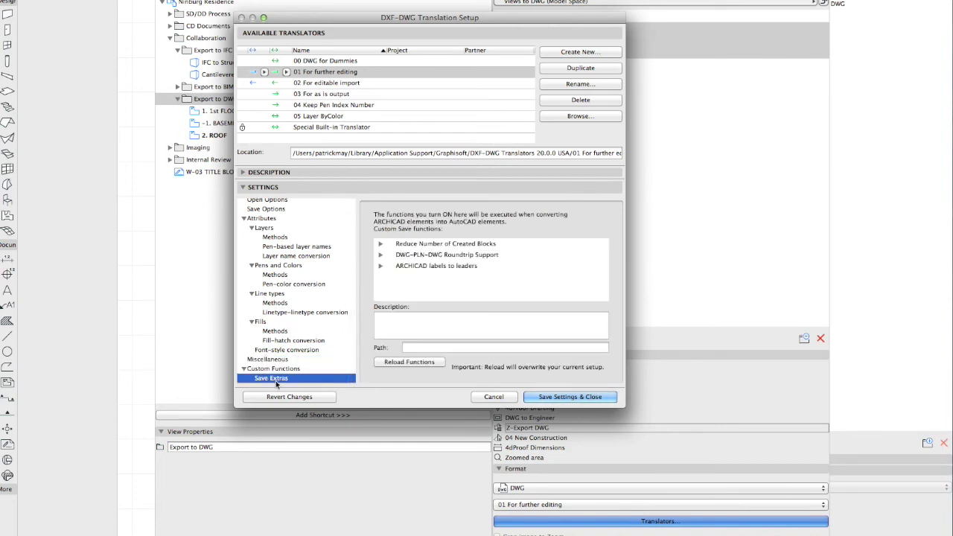
{"action": "left_click", "coordinate": [380, 244]}
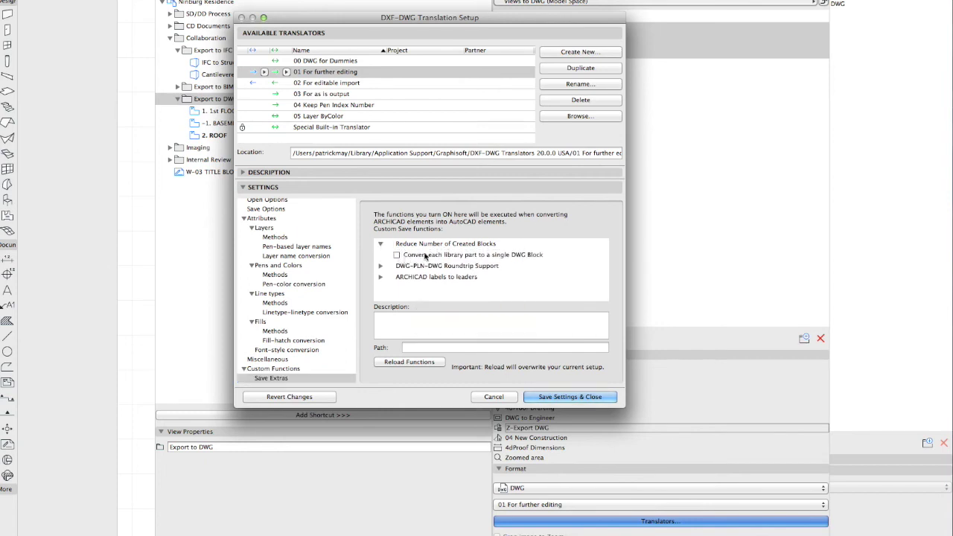
{"action": "left_click", "coordinate": [380, 267]}
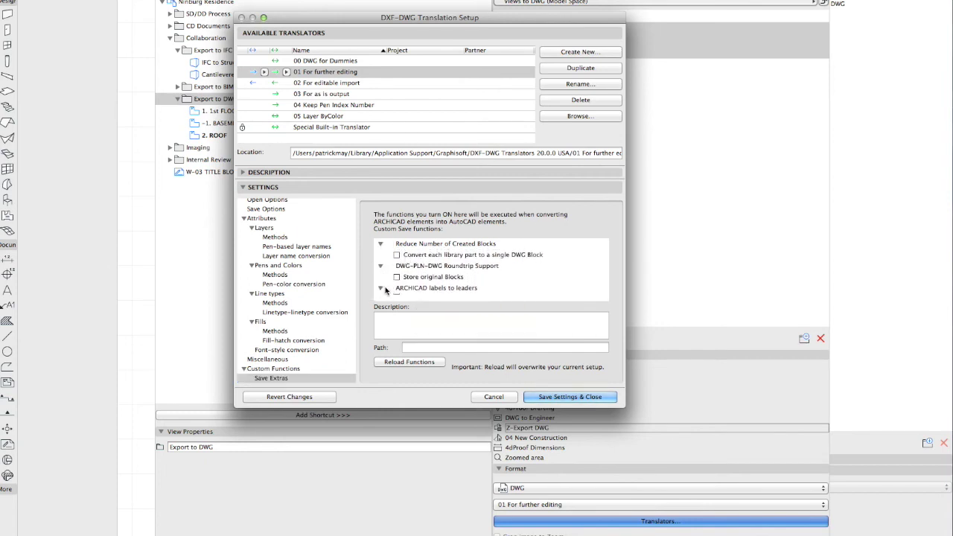
{"action": "left_click", "coordinate": [380, 288]}
{"action": "left_click", "coordinate": [397, 295]}
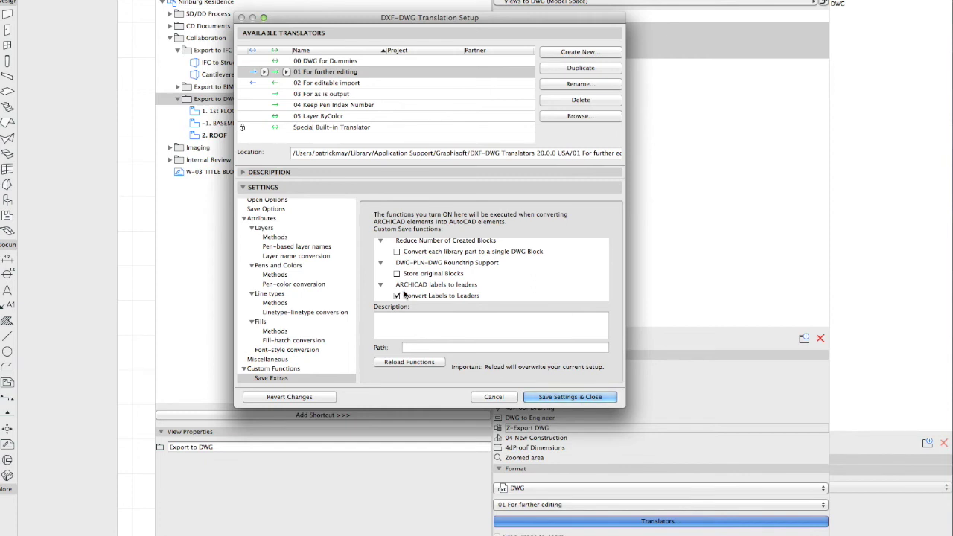
{"action": "scroll", "coordinate": [410, 287], "scroll_direction": "up", "scroll_amount": 1}
{"action": "scroll", "coordinate": [410, 286], "scroll_direction": "up", "scroll_amount": 1}
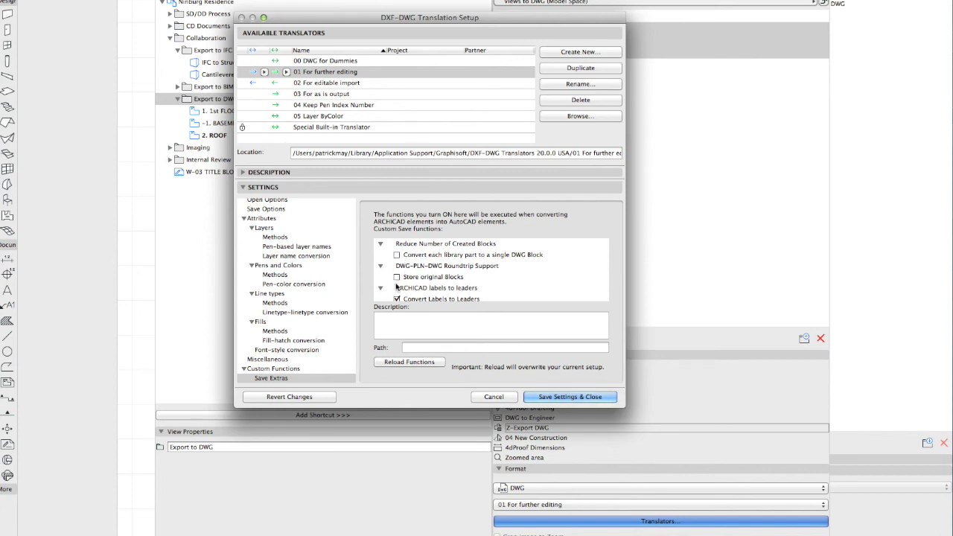
{"action": "left_click", "coordinate": [537, 401]}
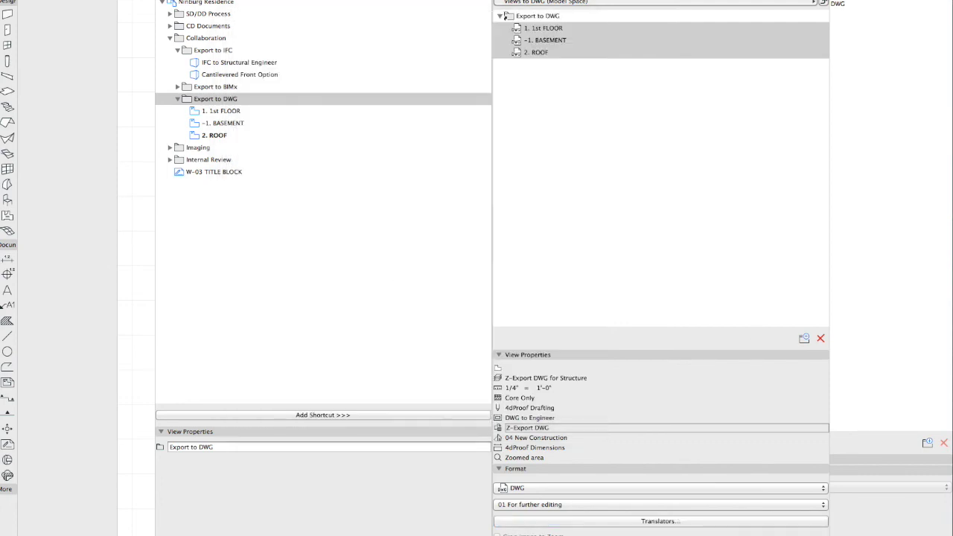
Move the Organizer clear of the plan and select the double sink in the 1st FLOOR kitchen
{"action": "left_click_drag", "start_coordinate": [260, 0], "coordinate": [952, 91]}
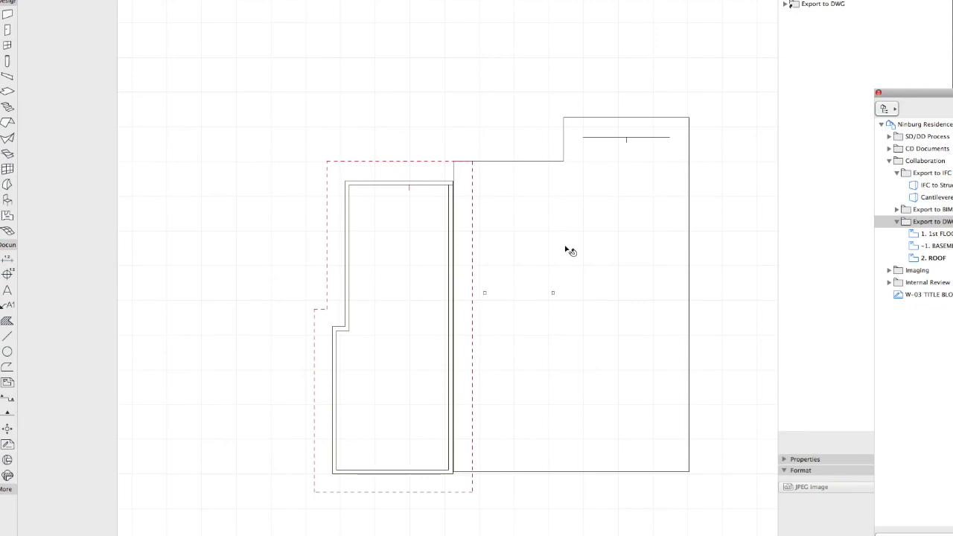
{"action": "key", "text": "super+Down"}
{"action": "scroll", "coordinate": [624, 203], "scroll_direction": "up", "scroll_amount": 5}
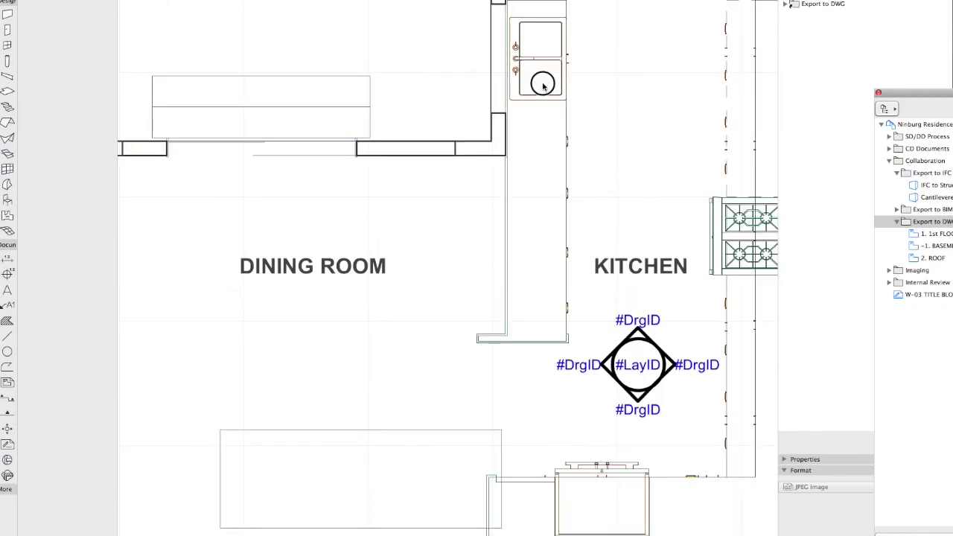
{"action": "left_click", "coordinate": [548, 90]}
{"action": "middle_click_drag", "start_coordinate": [622, 102], "coordinate": [508, 238]}
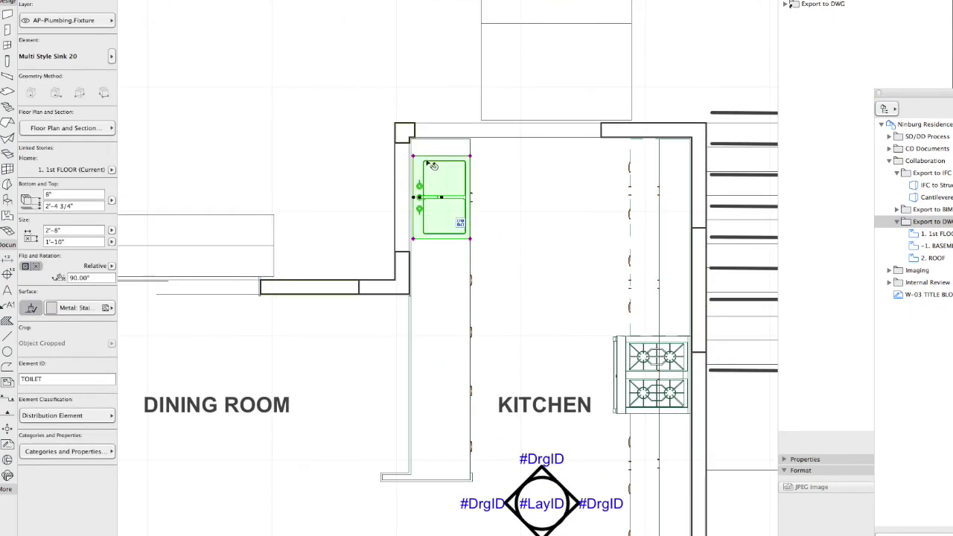
Open the selected kitchen sink's object settings and preview the round Style 1 among the tap and sink styles
{"action": "key", "text": "super+t"}
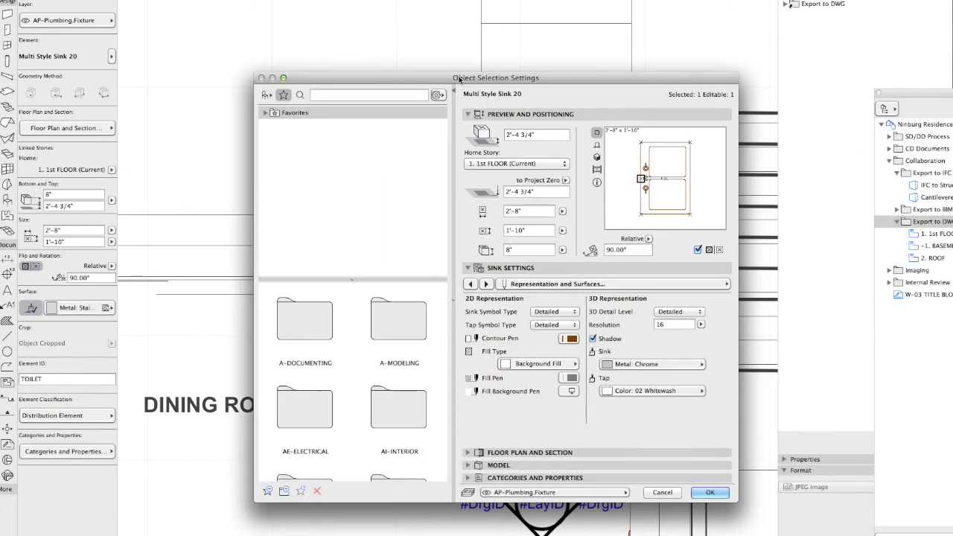
{"action": "left_click", "coordinate": [523, 284]}
{"action": "left_click", "coordinate": [782, 283]}
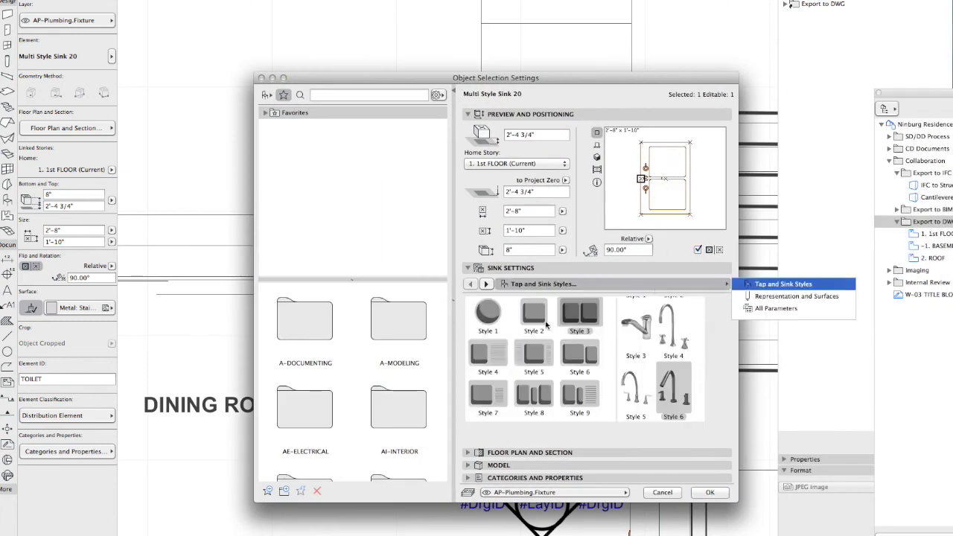
{"action": "left_click", "coordinate": [488, 313]}
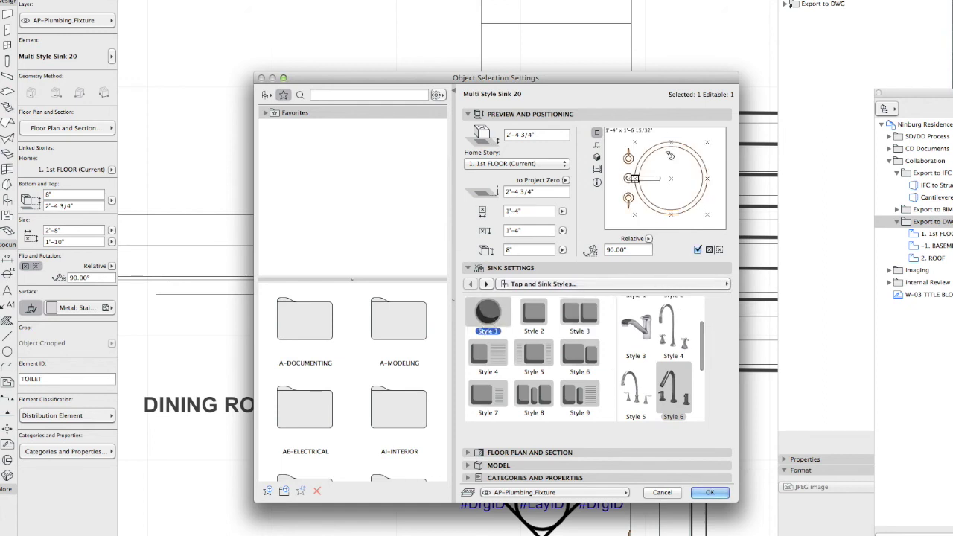
{"action": "left_click_drag", "start_coordinate": [652, 82], "coordinate": [604, 84]}
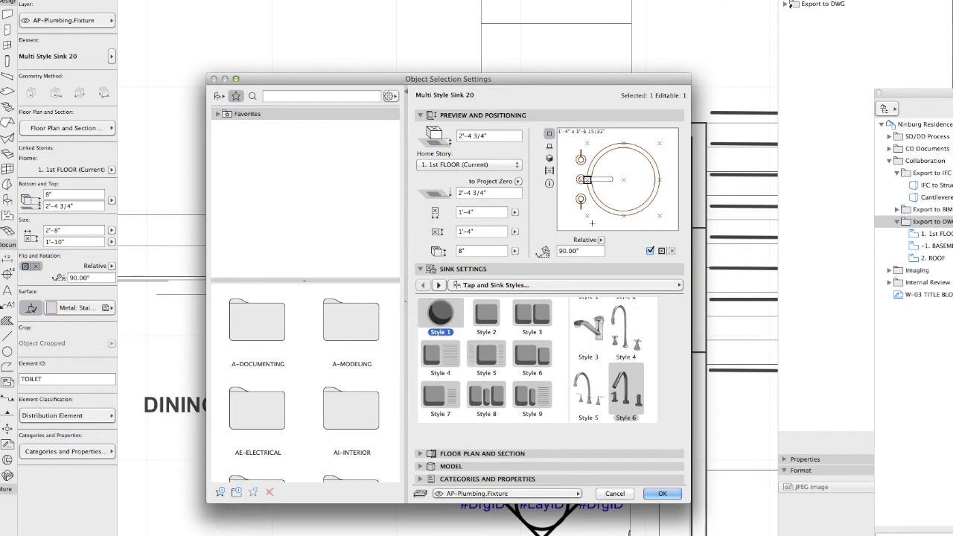
Set the sink style back to Style 3, accept the object settings and deselect the sink
{"action": "left_click", "coordinate": [533, 319]}
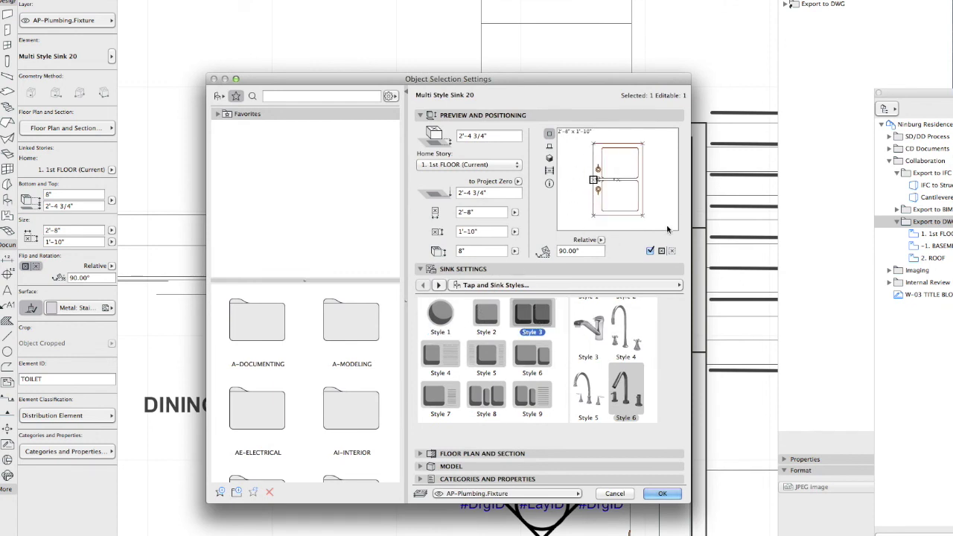
{"action": "left_click", "coordinate": [660, 493]}
{"action": "left_click", "coordinate": [656, 495]}
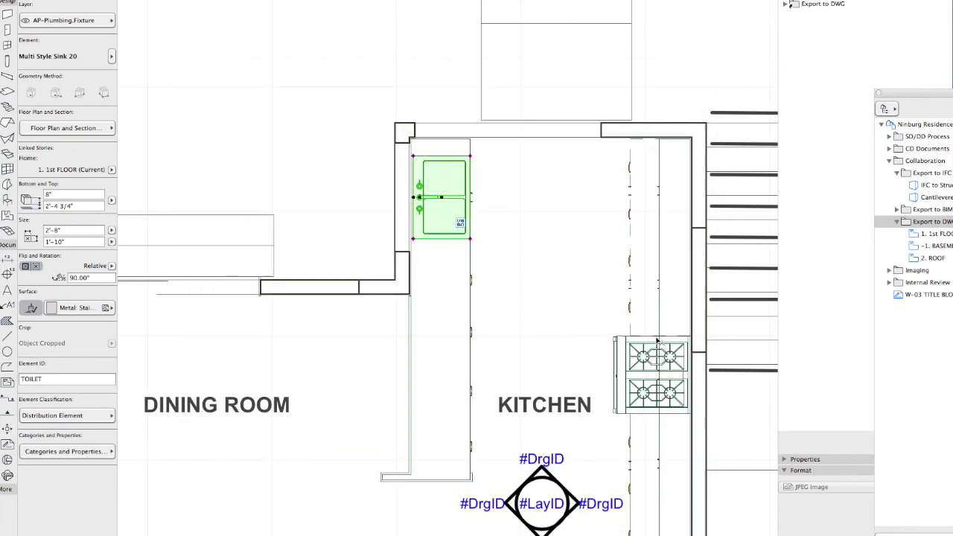
{"action": "left_click", "coordinate": [346, 163]}
{"action": "key", "text": "Escape"}
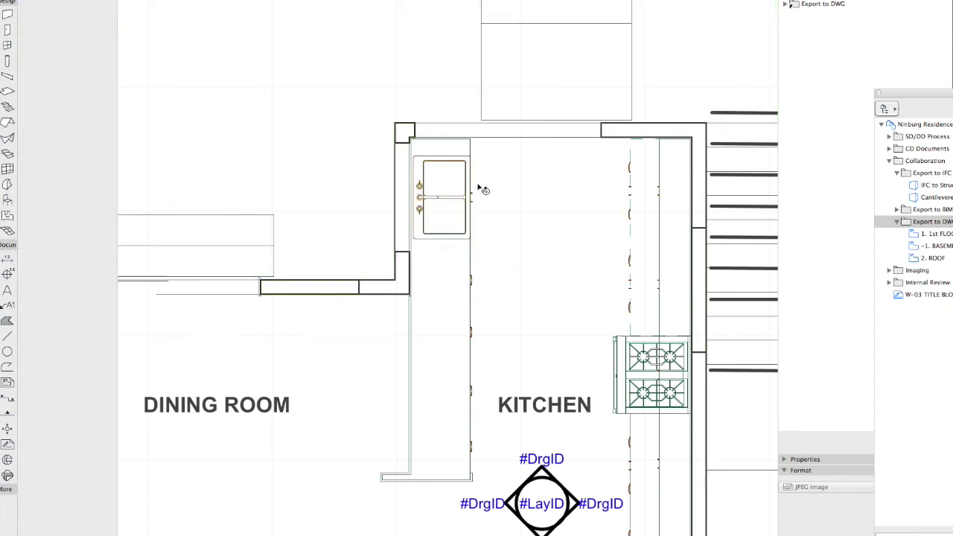
Bring back the Organizer and examine the 01 For further editing translator's block-reduction and DWG roundtrip options, leaving its settings unsaved
{"action": "left_click_drag", "start_coordinate": [926, 94], "coordinate": [193, 0]}
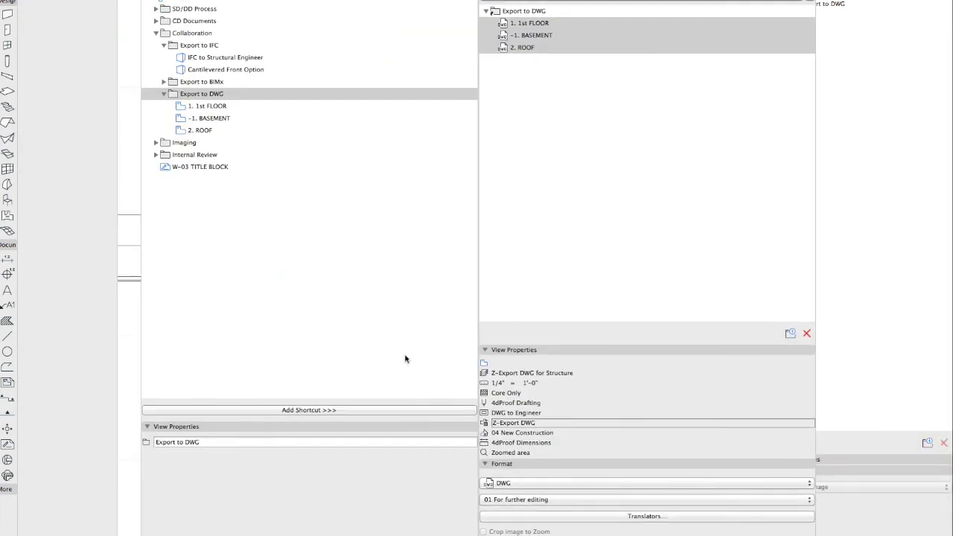
{"action": "left_click", "coordinate": [540, 517]}
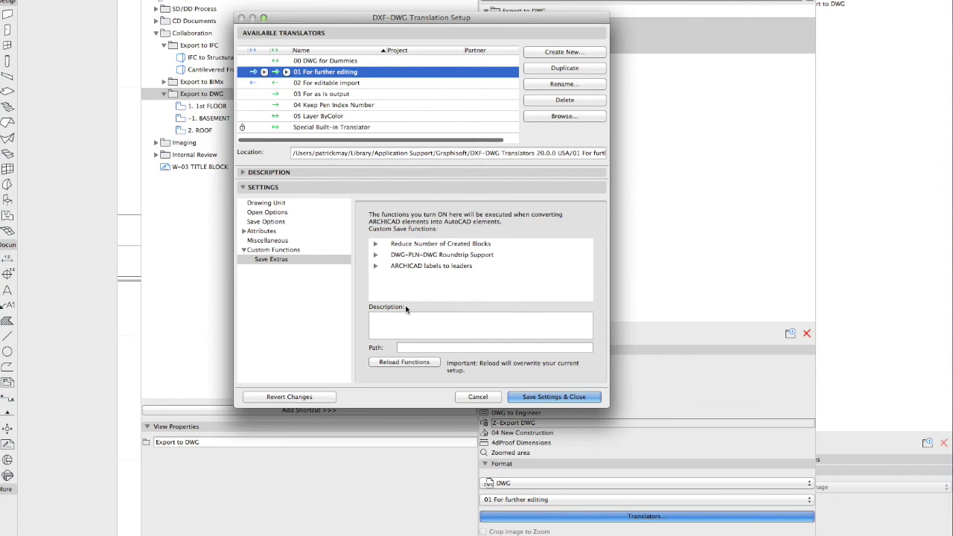
{"action": "left_click", "coordinate": [376, 243]}
{"action": "left_click", "coordinate": [375, 266]}
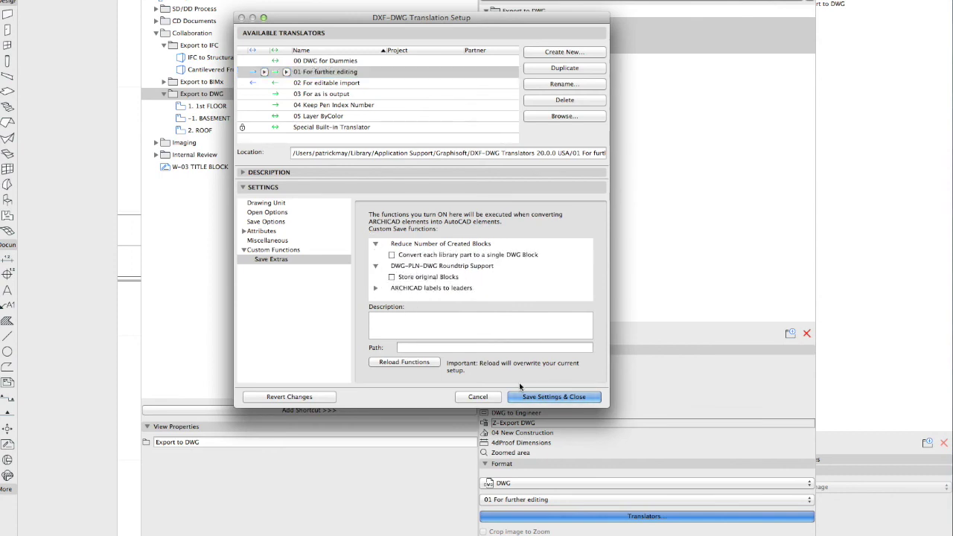
{"action": "left_click", "coordinate": [470, 397]}
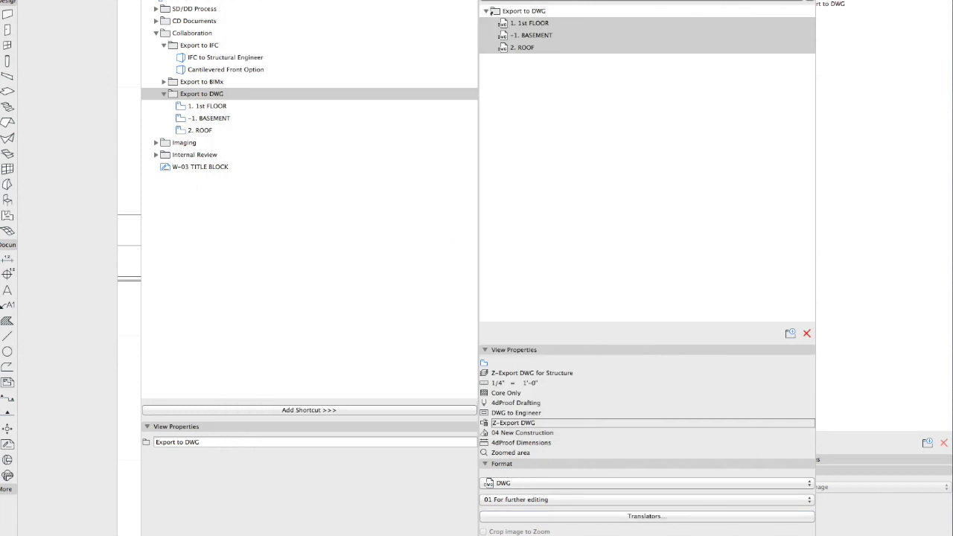
Publish the Export to DWG set with the 1st FLOOR, BASEMENT and ROOF views and dismiss the publishing report
{"action": "left_click_drag", "start_coordinate": [453, 3], "coordinate": [413, 0]}
{"action": "left_click", "coordinate": [481, 10]}
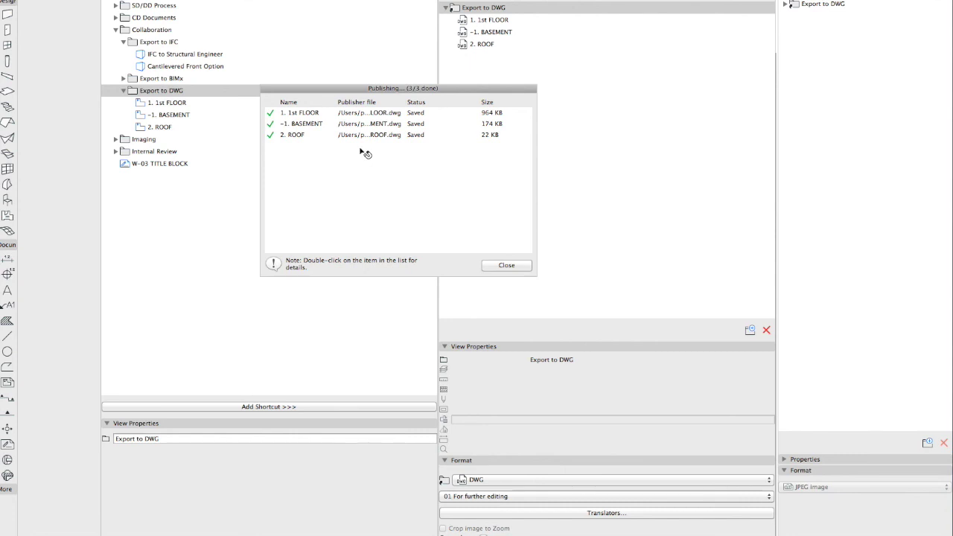
{"action": "left_click", "coordinate": [505, 266]}
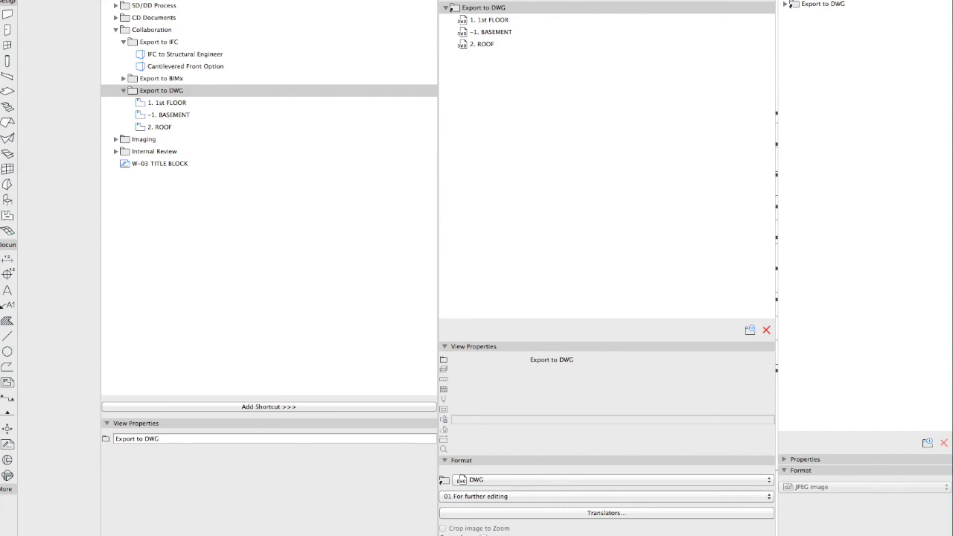
Look over the whole 1st FLOOR plan, from the kitchen to the bedroom, baths, office and entry stairs
{"action": "middle_click_drag", "start_coordinate": [452, 239], "coordinate": [414, 243]}
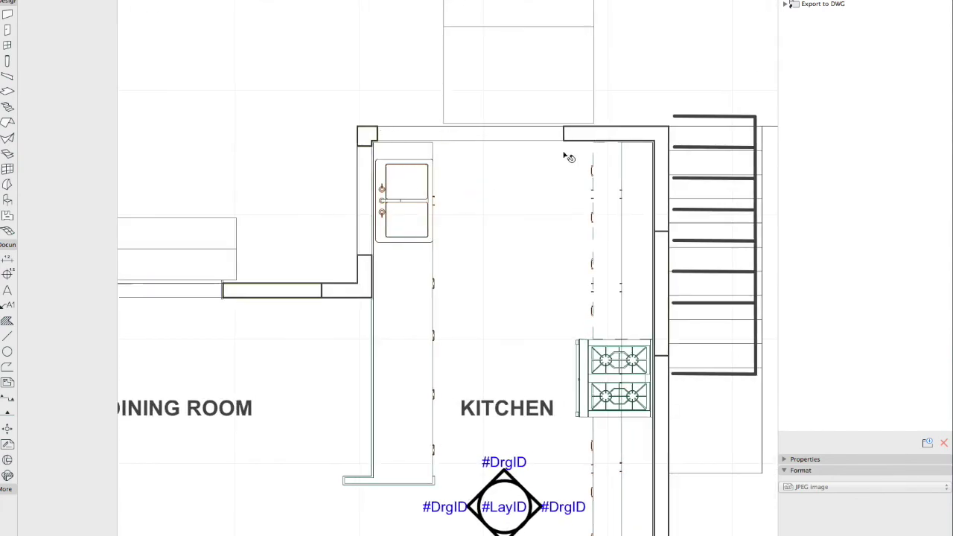
{"action": "scroll", "coordinate": [570, 175], "scroll_direction": "down", "scroll_amount": 3}
{"action": "scroll", "coordinate": [596, 171], "scroll_direction": "down", "scroll_amount": 5}
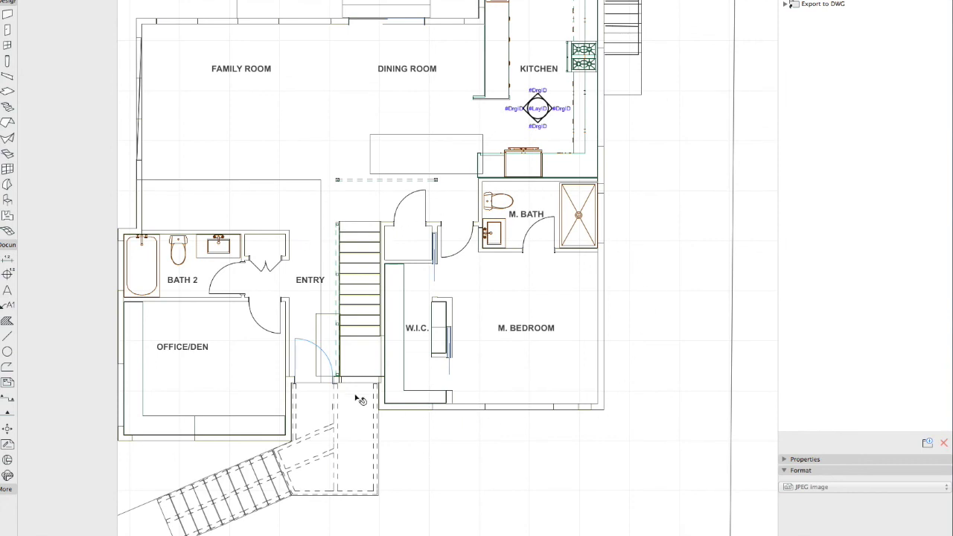
{"action": "scroll", "coordinate": [361, 400], "scroll_direction": "left", "scroll_amount": 5}
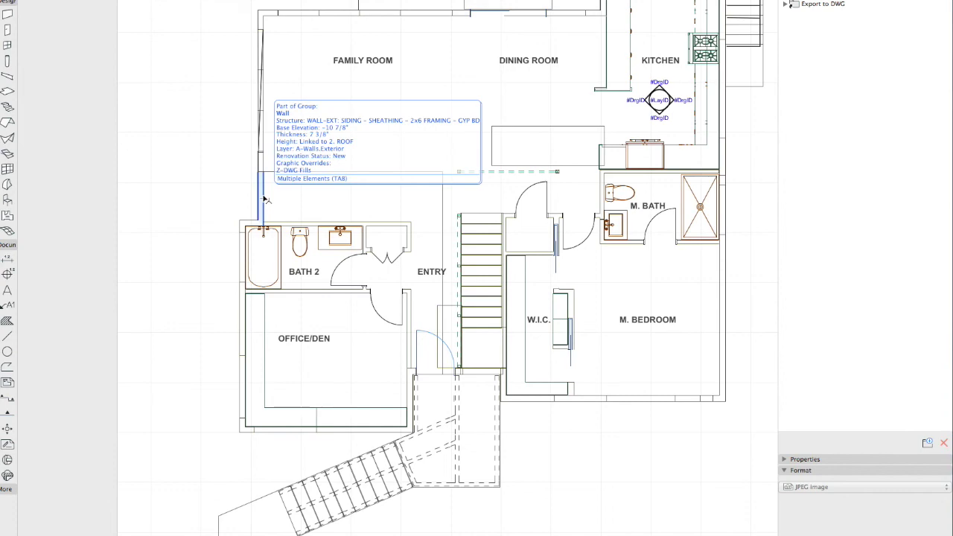
{"action": "middle_click_drag", "start_coordinate": [332, 152], "coordinate": [296, 204]}
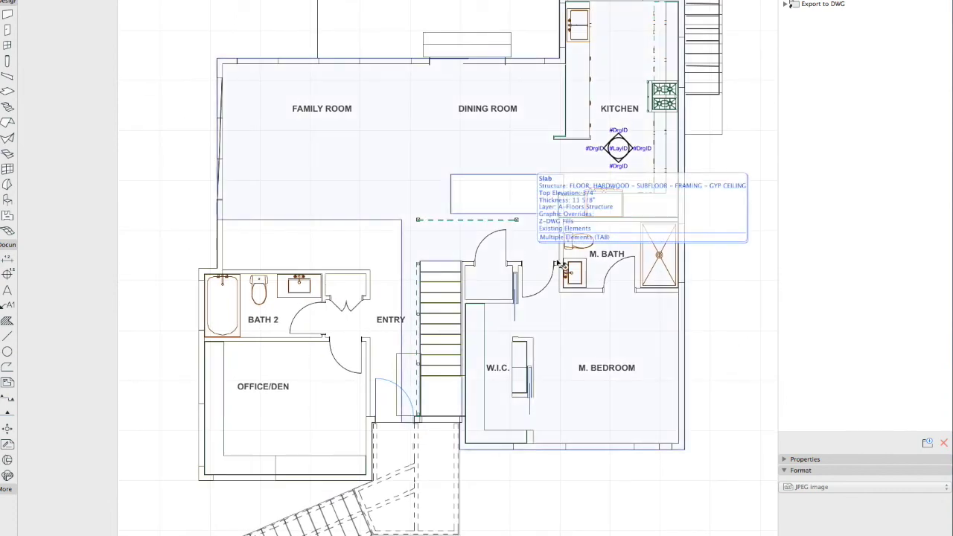
{"action": "middle_click_drag", "start_coordinate": [533, 290], "coordinate": [499, 227]}
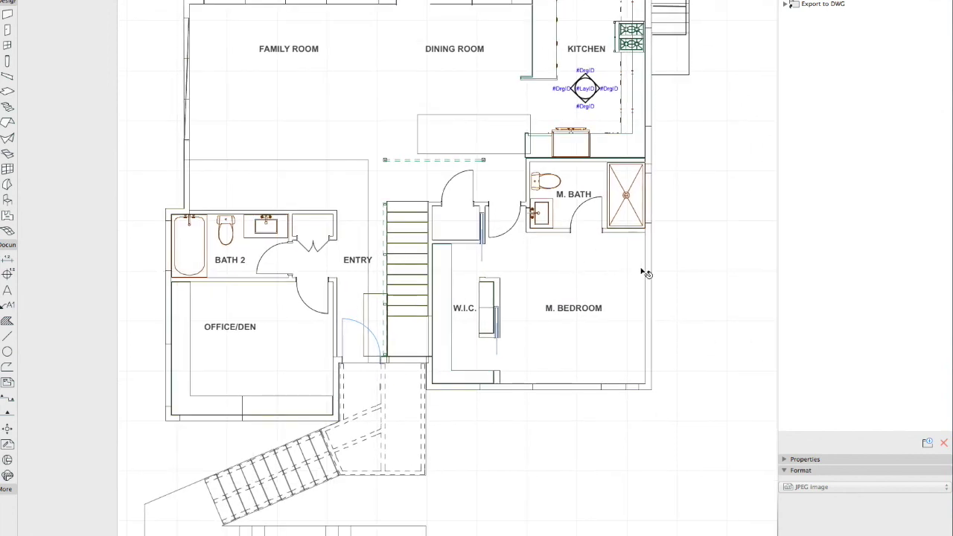